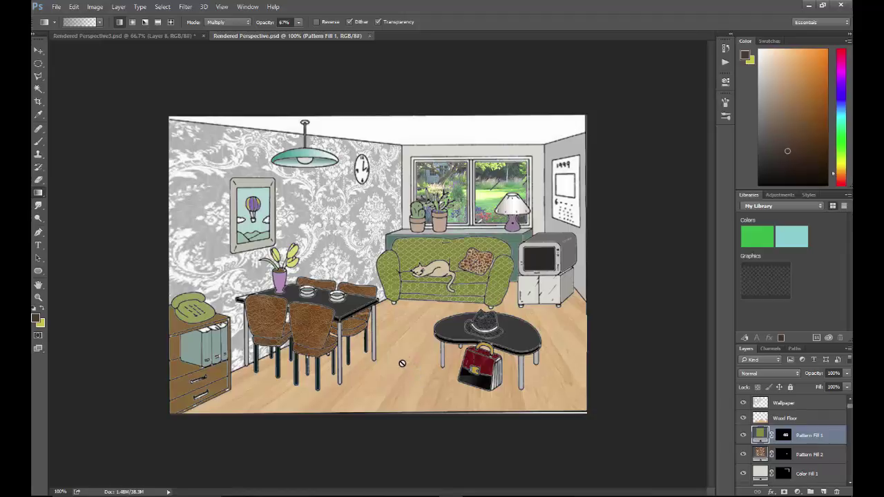
- Check the Rendered Perspective3.psd example, and in Rendered Perspective.psd move the Wallpaper and Wood Floor layers directly above Background copy
click(120, 34)
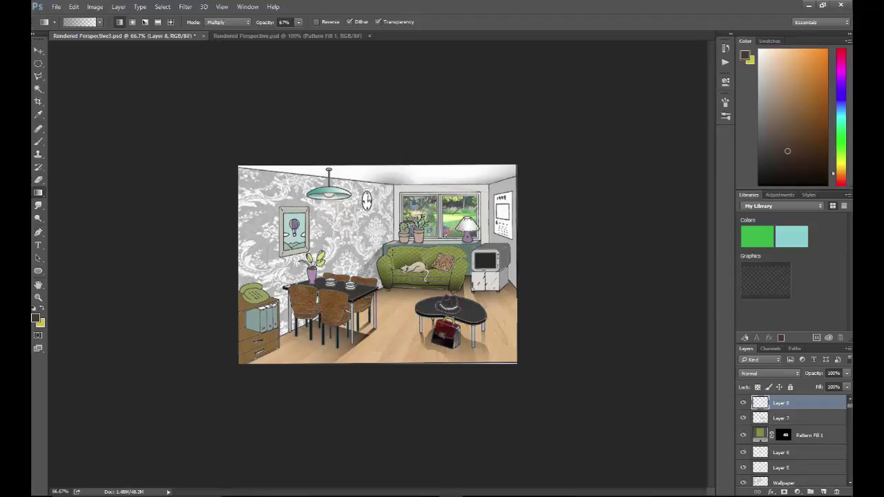
click(225, 35)
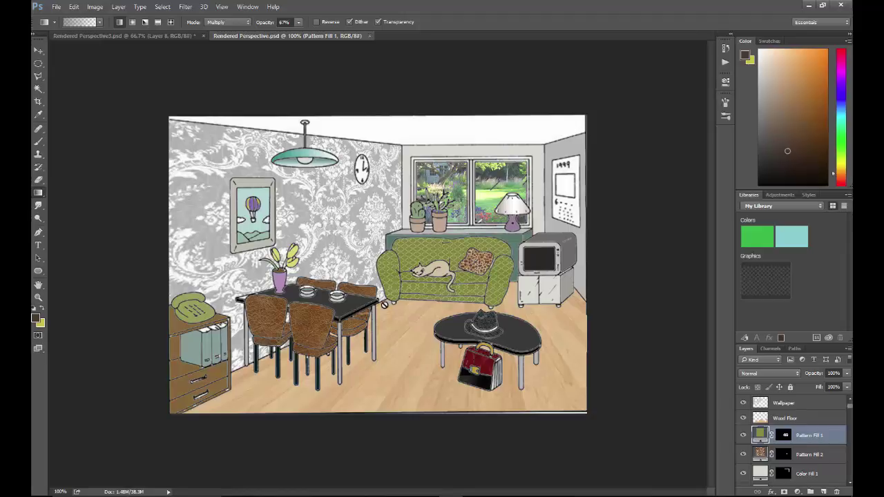
click(770, 418)
shift+click(789, 406)
drag(789, 405, 791, 442)
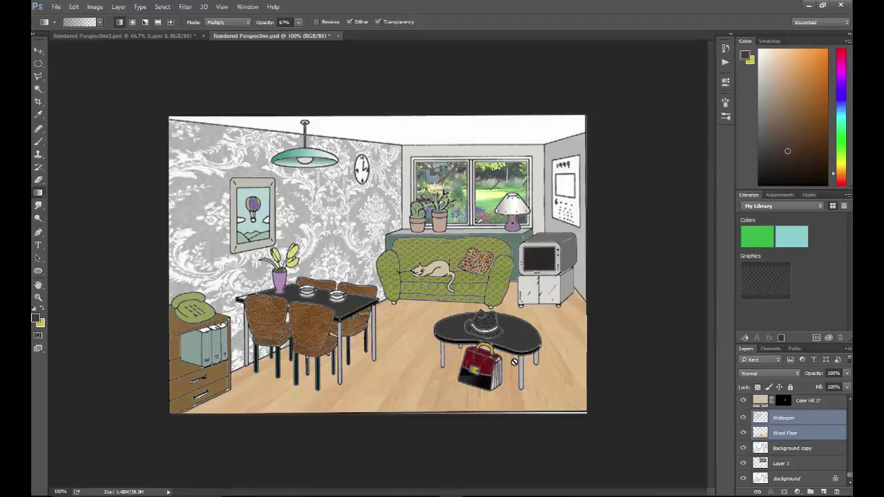
- Add a new layer above Pattern Fill 1 and name it Couch Shadows
drag(849, 478, 845, 396)
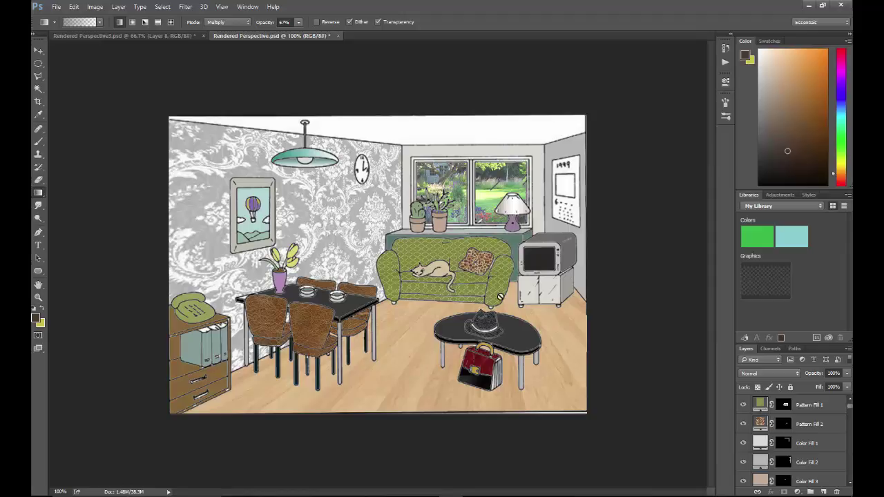
click(812, 409)
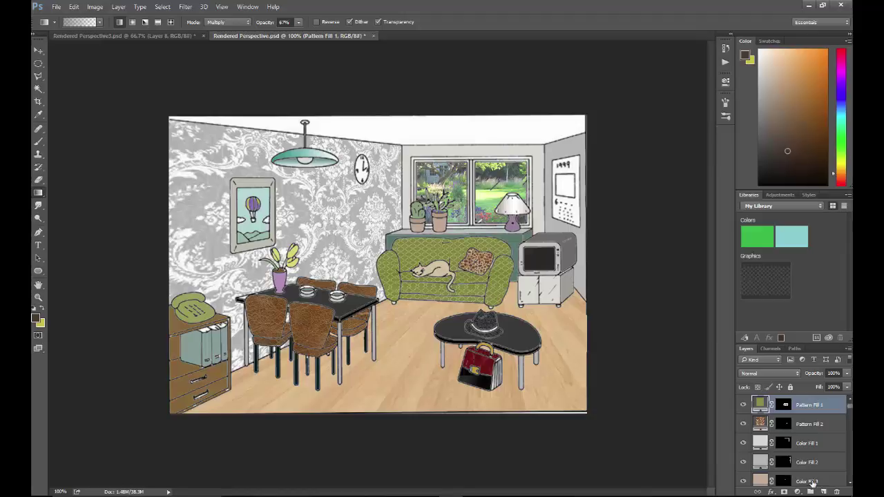
click(823, 492)
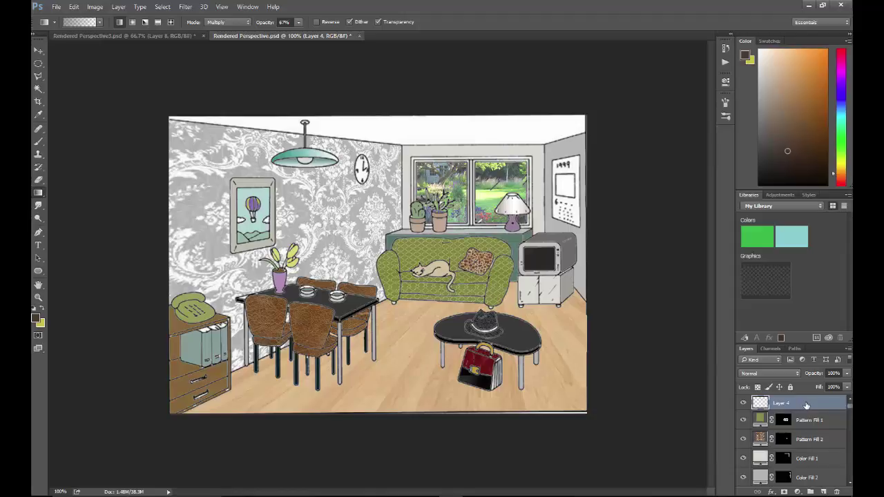
double_click(780, 403)
text(dows)
key(Return)
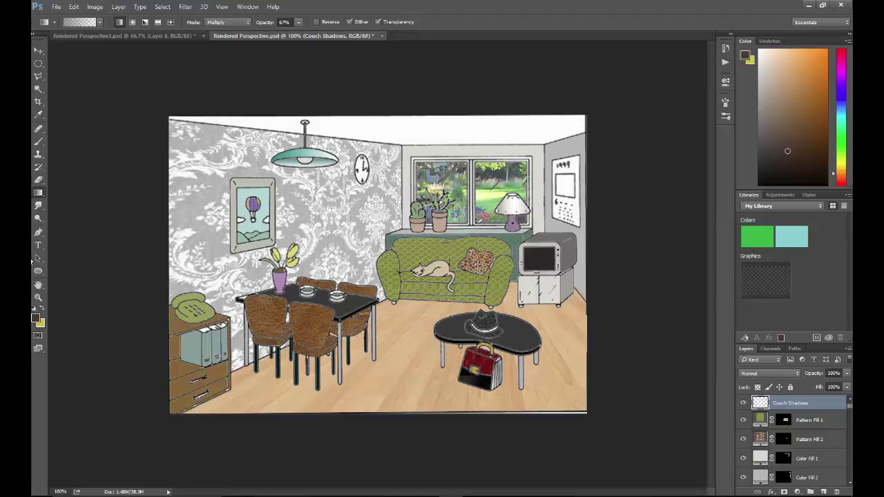
- Outline a Polygonal Lasso selection from the couch's lower front across the floor toward the dining chairs and coffee table
click(38, 77)
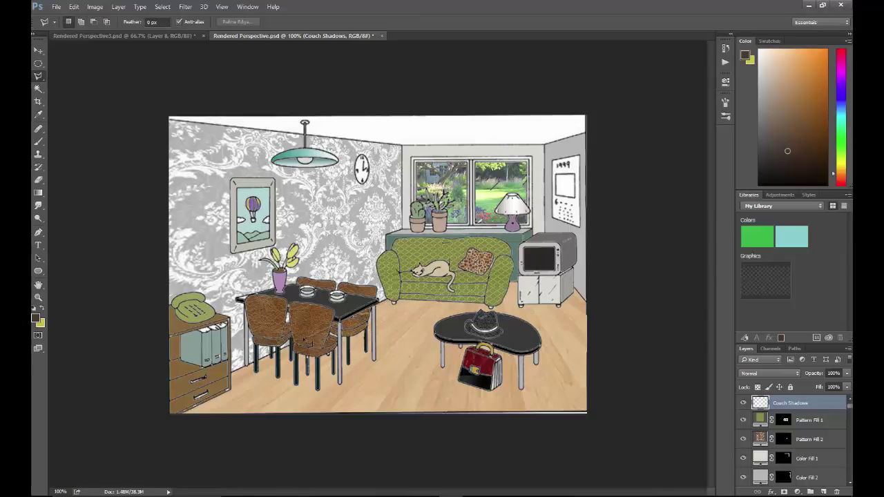
click(303, 349)
click(530, 356)
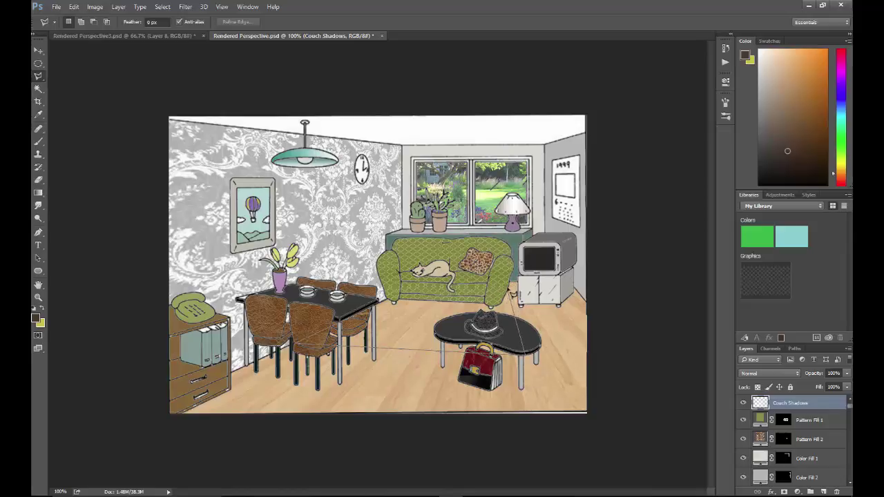
click(510, 286)
double_click(454, 293)
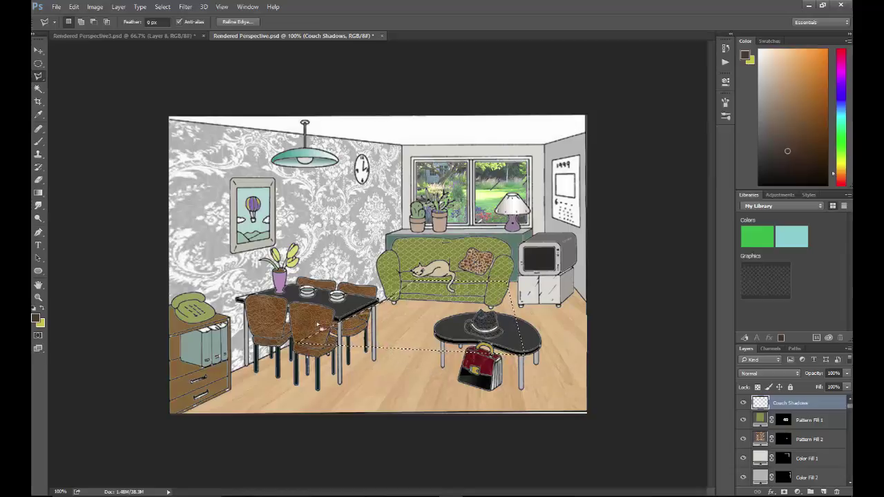
- Fill the selection with a dark brown Foreground to Transparent linear gradient fading from the couch across the floor, and deselect
click(40, 194)
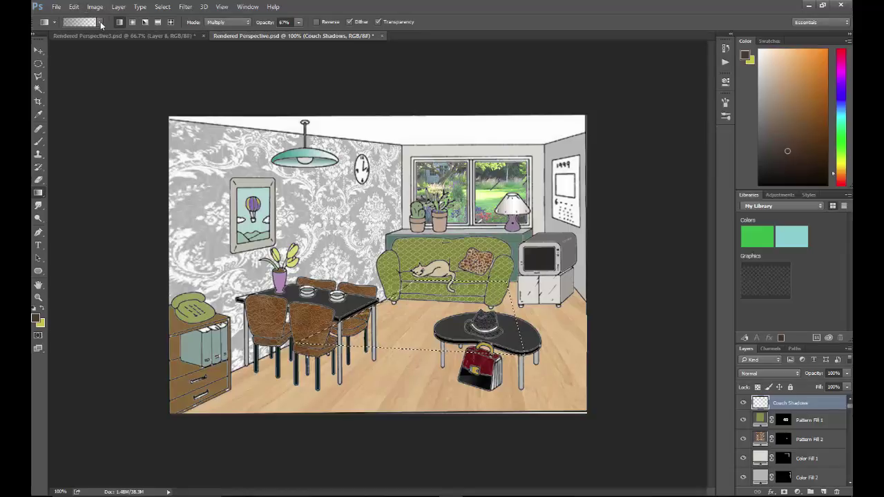
click(100, 23)
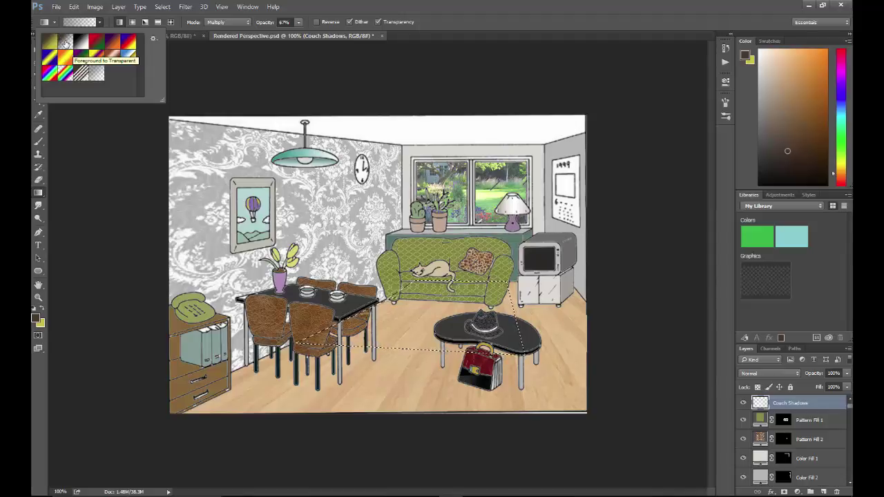
click(110, 23)
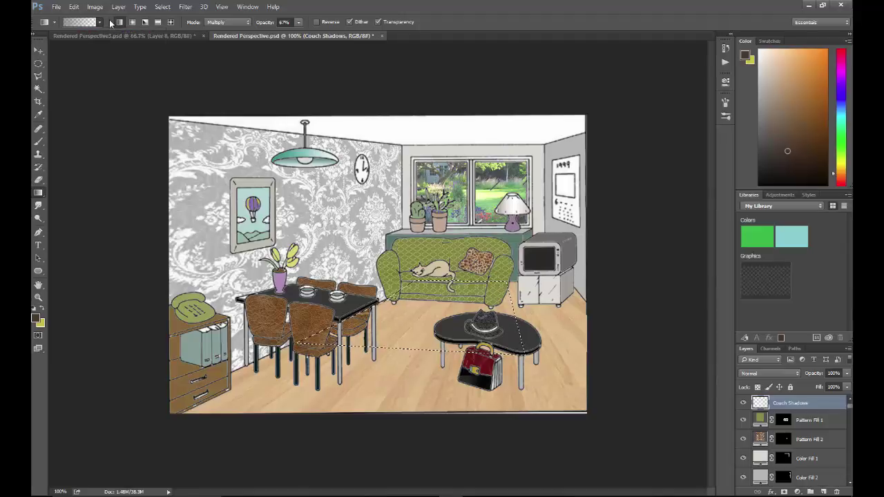
click(37, 319)
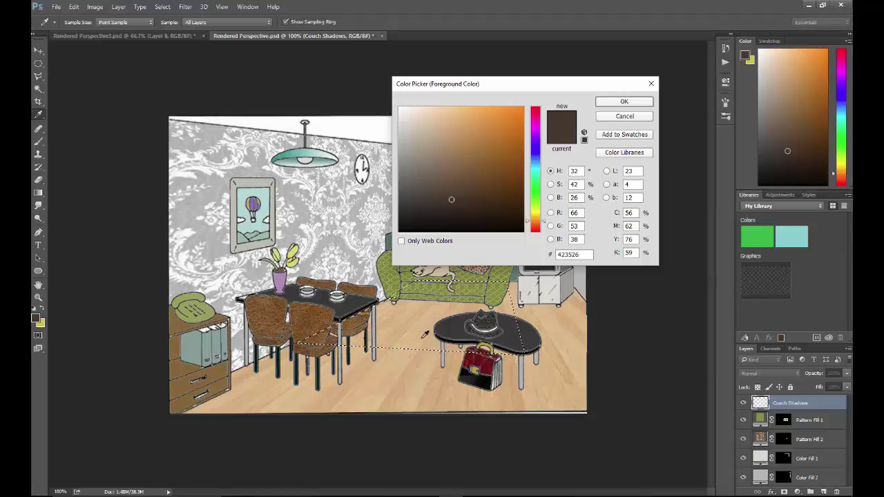
click(573, 378)
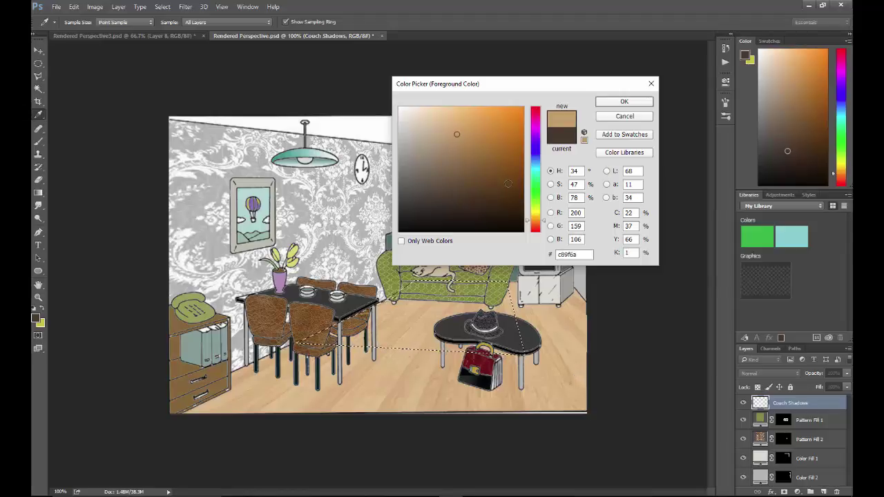
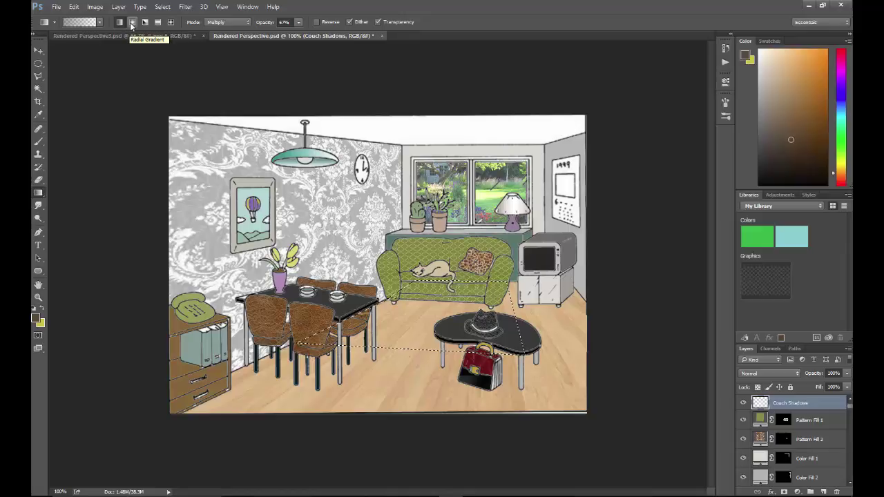
click(131, 23)
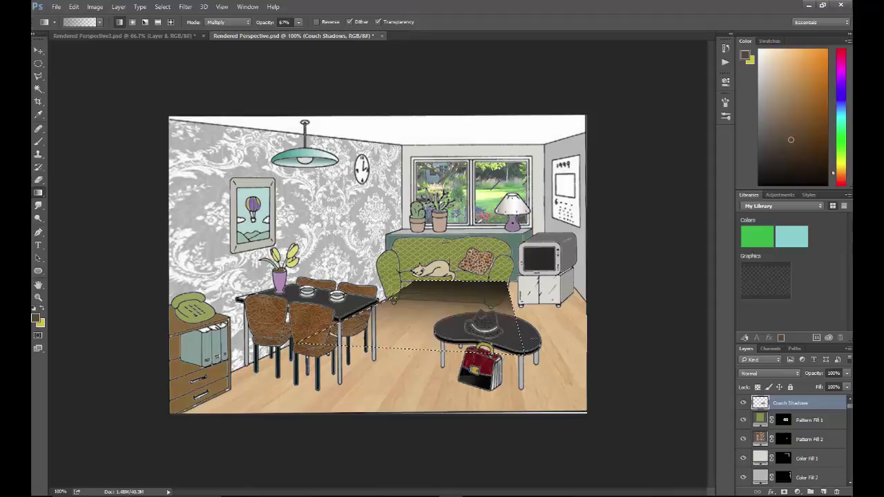
key(ctrl+d)
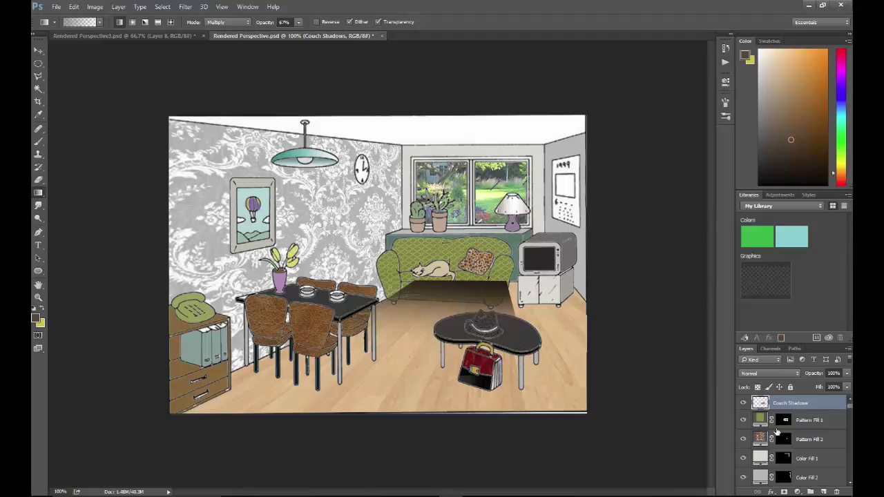
- Move the Pattern Fill 1 and Color Fill 37 layers above Couch Shadows, keeping Pattern Fill 1 on top
drag(812, 424, 814, 398)
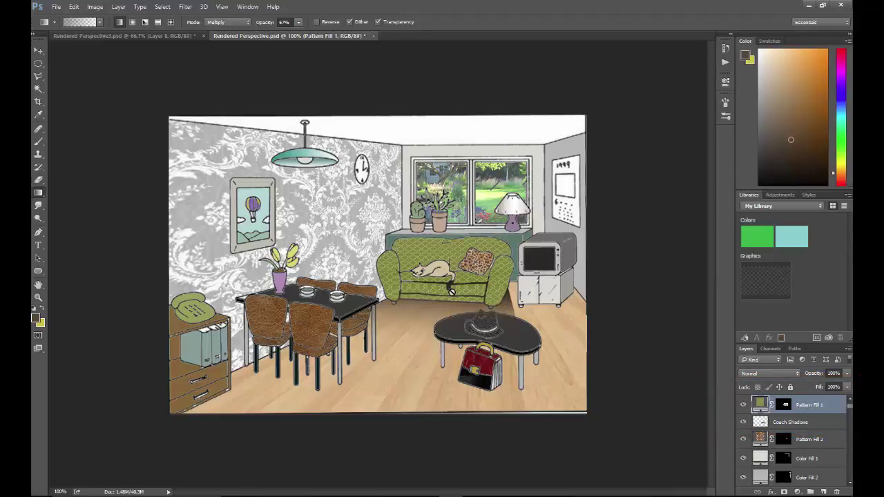
drag(850, 410, 849, 473)
click(812, 442)
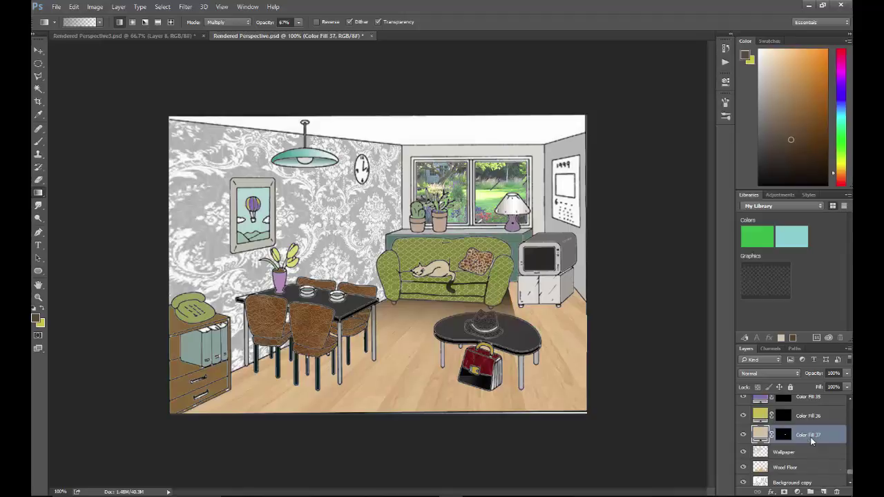
drag(811, 440, 813, 421)
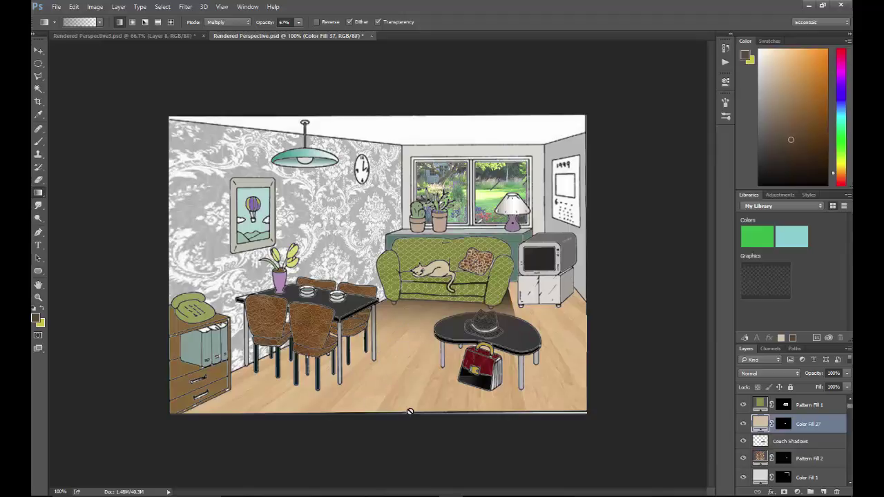
- Try the Overlay blend mode on the Couch Shadows layer, and set it to Multiply instead
click(789, 441)
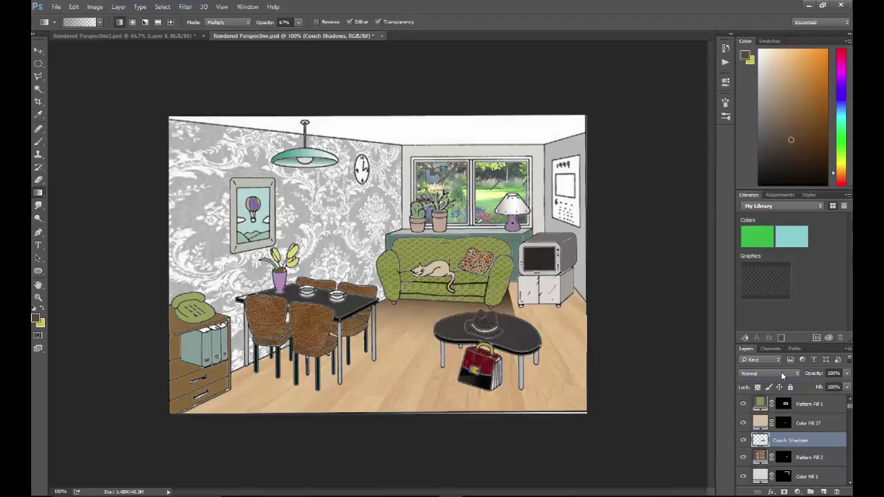
click(782, 375)
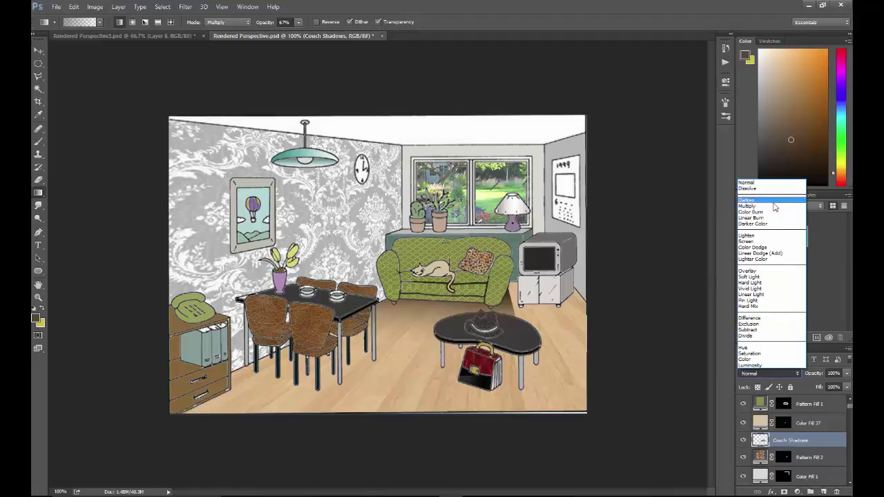
click(773, 272)
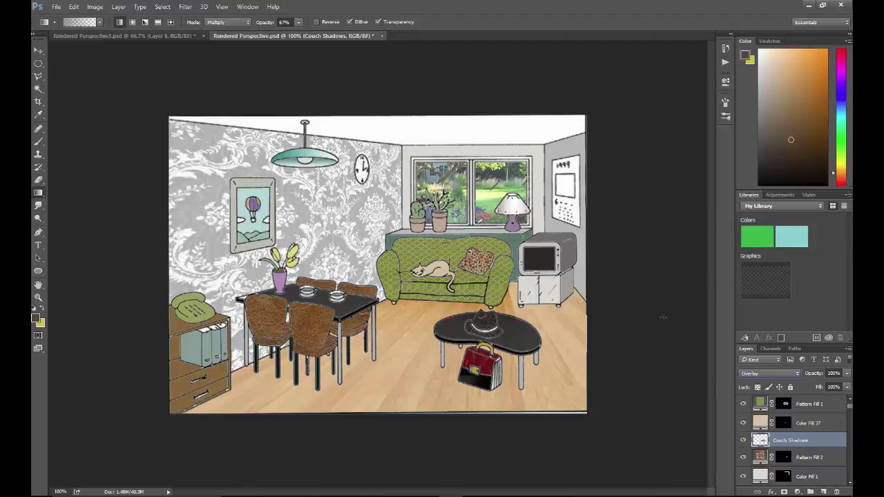
click(766, 373)
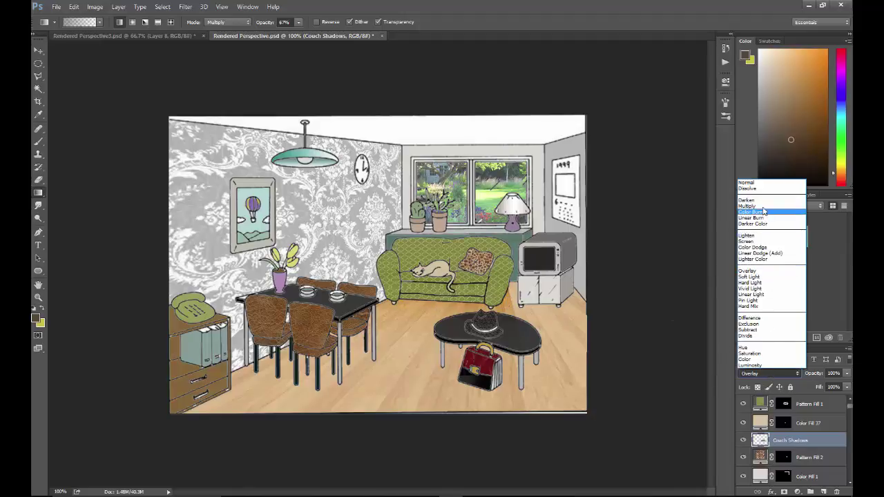
click(762, 205)
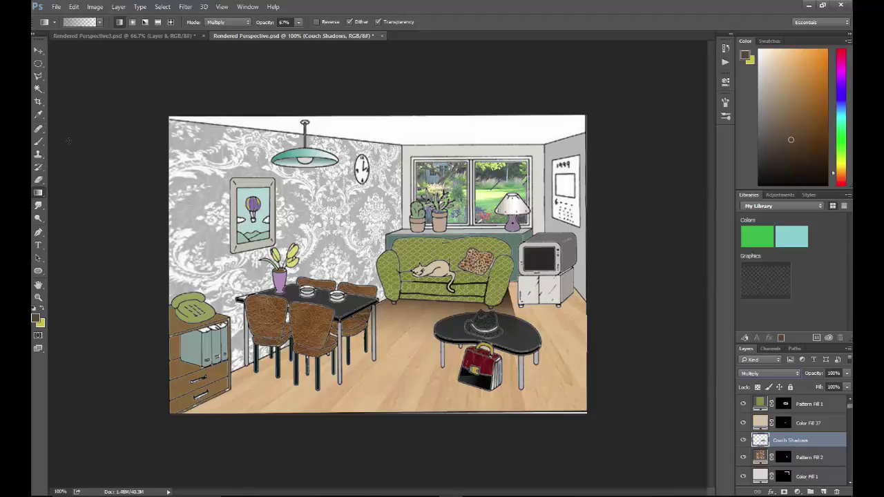
- Select the couch's backrest with the Lasso tool, tracing the inner left arm, the cat's back and the pillow's left edge
click(39, 76)
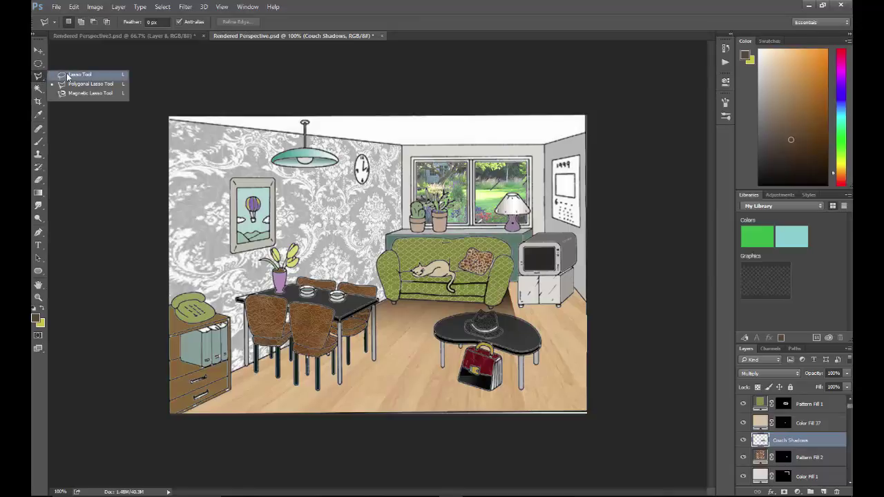
click(66, 75)
click(38, 298)
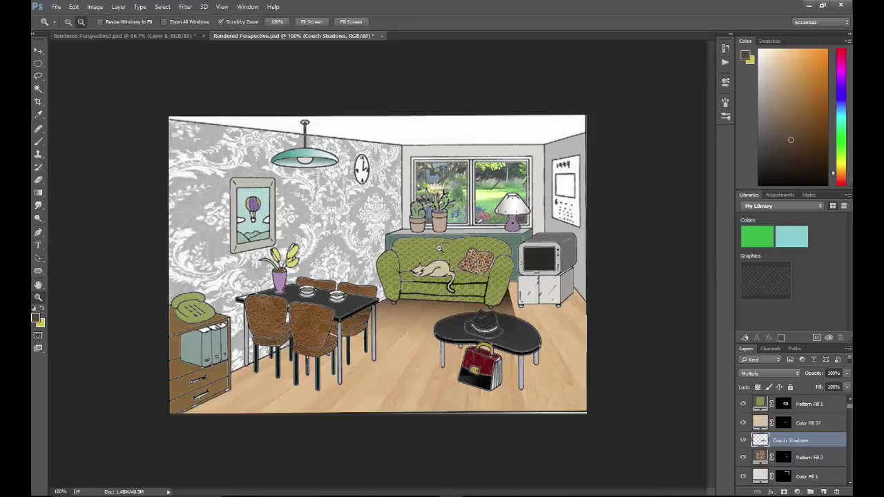
drag(439, 249, 494, 285)
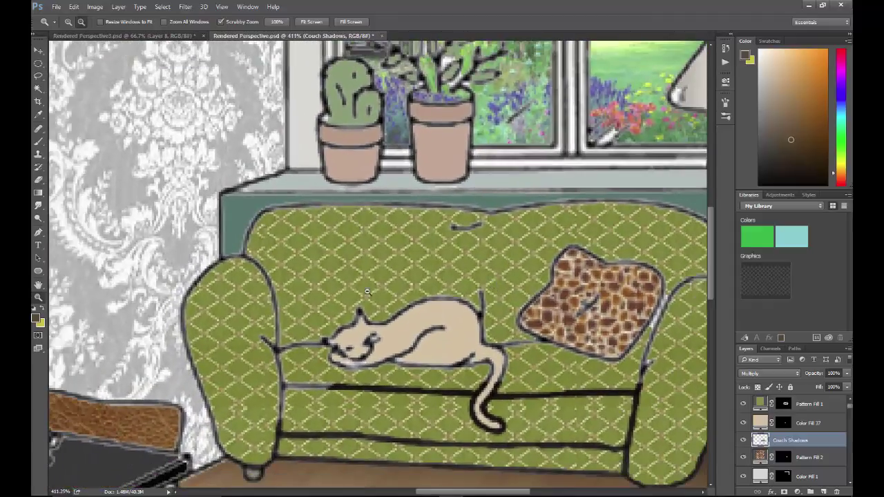
click(39, 76)
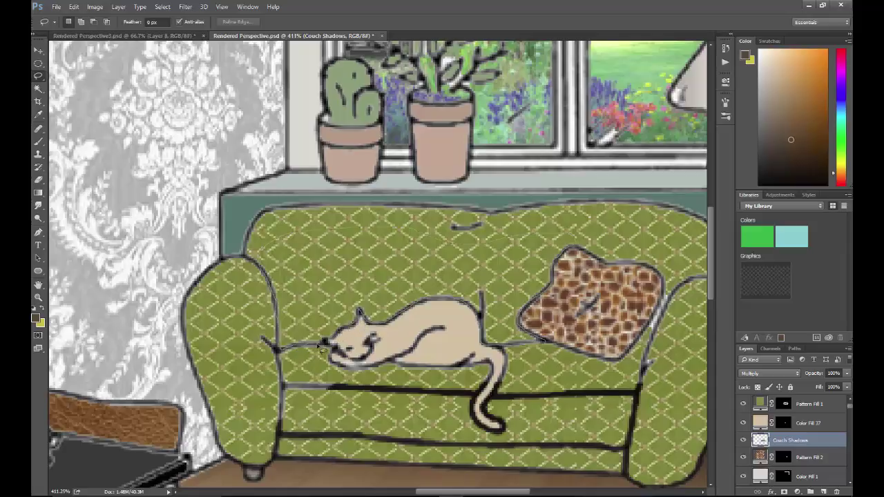
drag(326, 341, 441, 316)
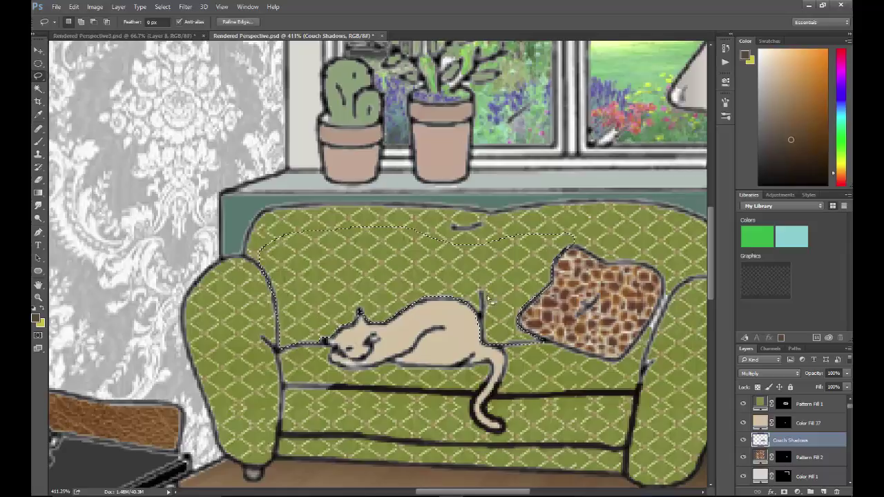
scroll(435, 318, down, 2)
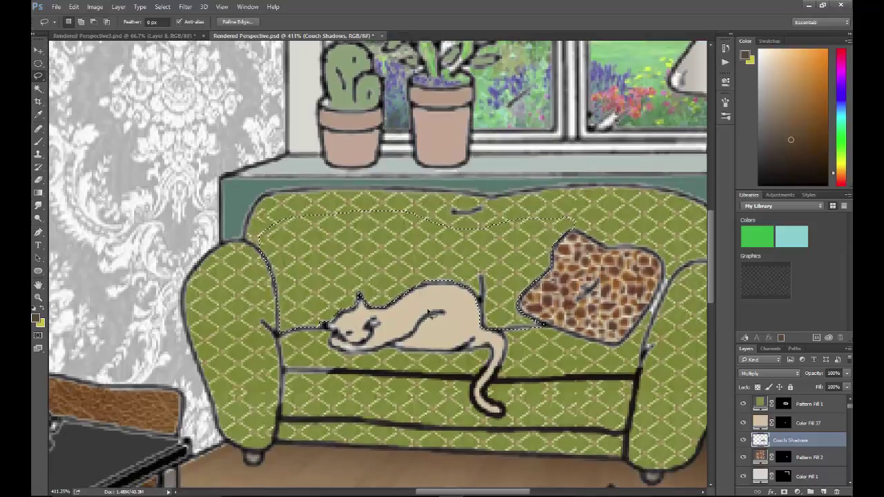
key(ctrl+d)
scroll(429, 319, down, 1)
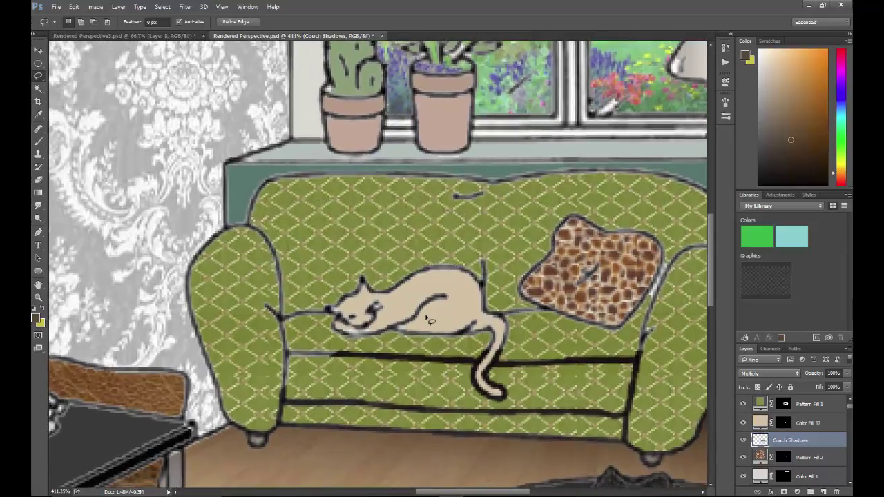
scroll(397, 271, down, 1)
key(ctrl+shift+d)
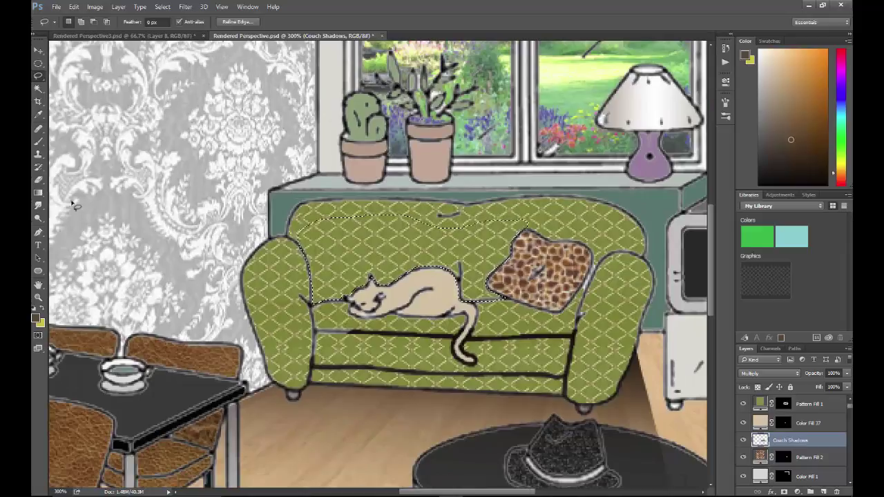
- Set the foreground color to dark olive green #43451d sampled from the couch, and try a radial gradient on the backrest selection
click(38, 193)
click(132, 23)
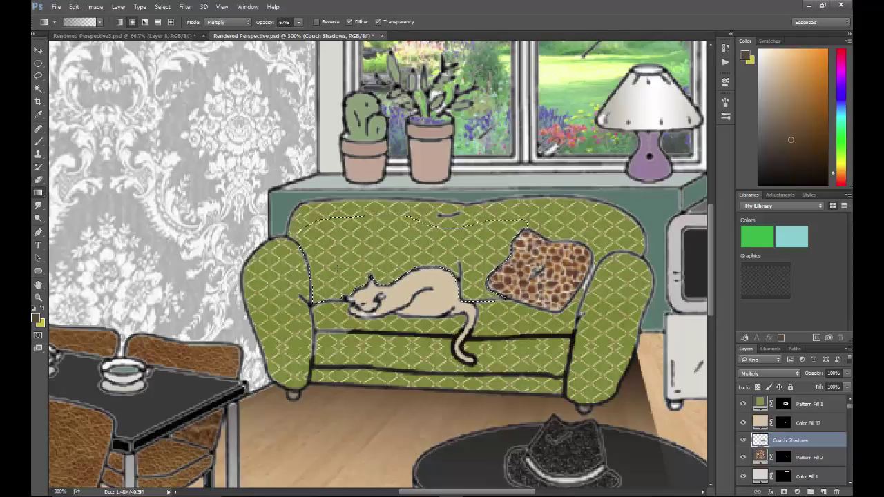
click(36, 318)
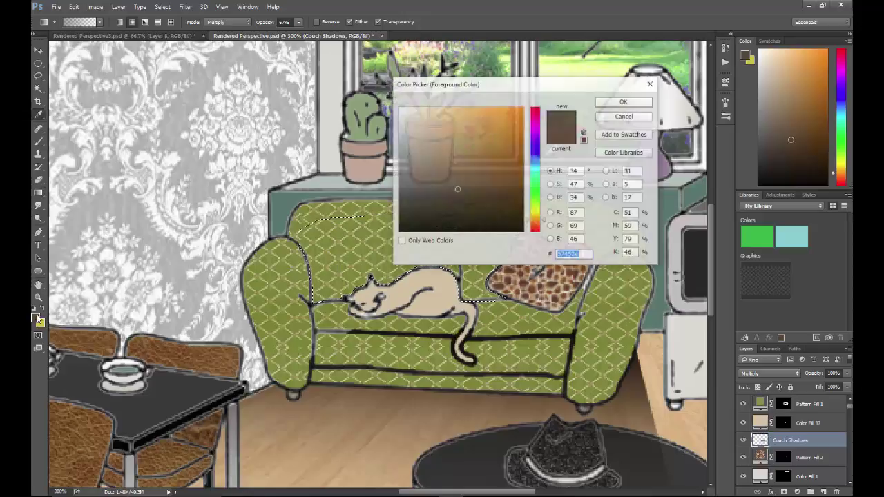
click(354, 256)
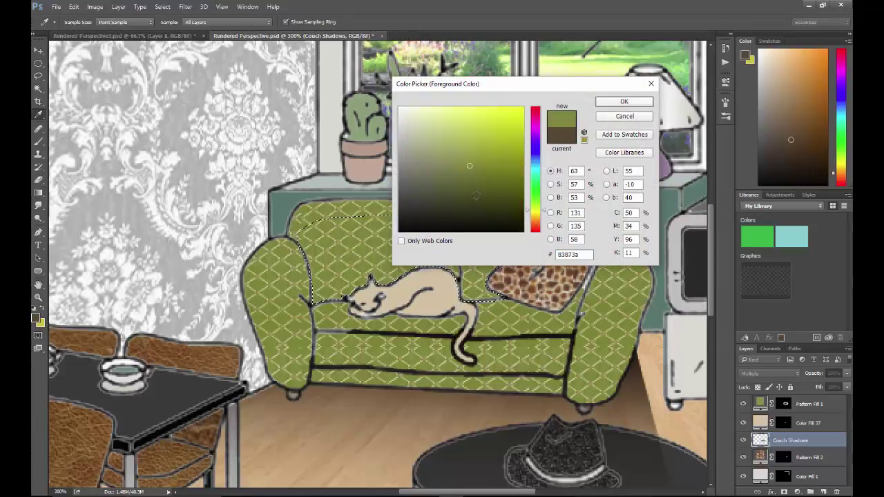
click(470, 202)
click(470, 198)
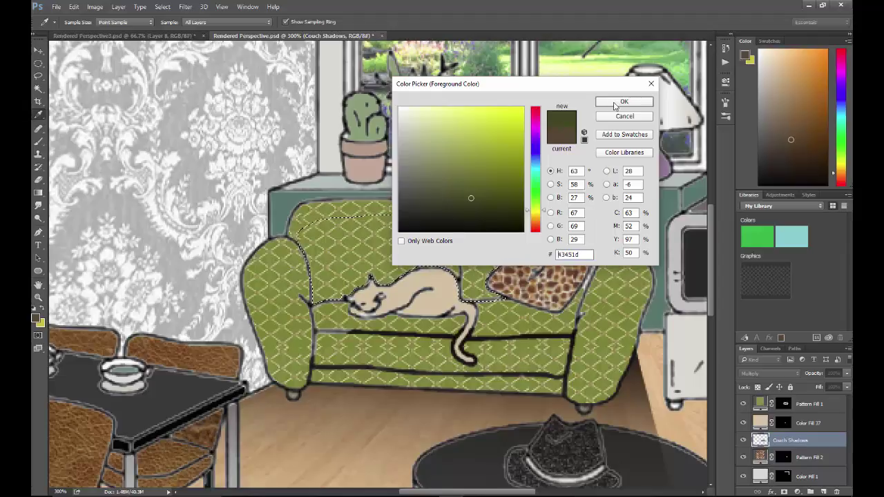
click(615, 102)
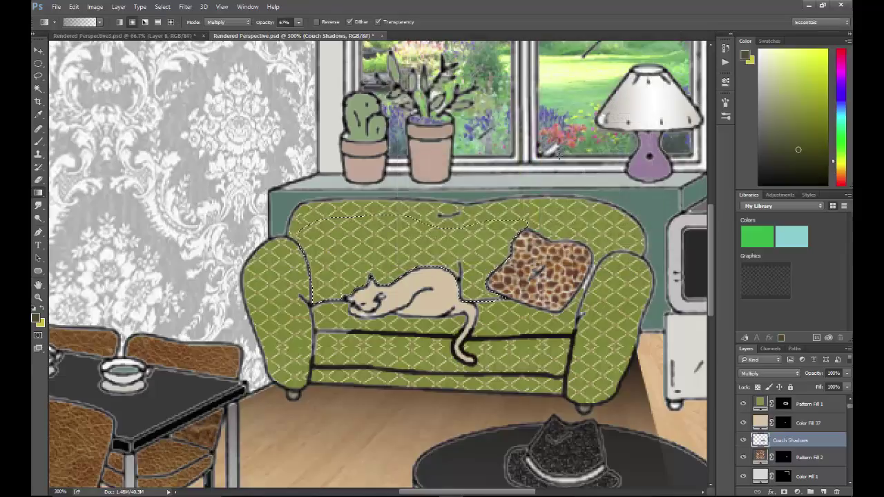
scroll(407, 423, down, 1)
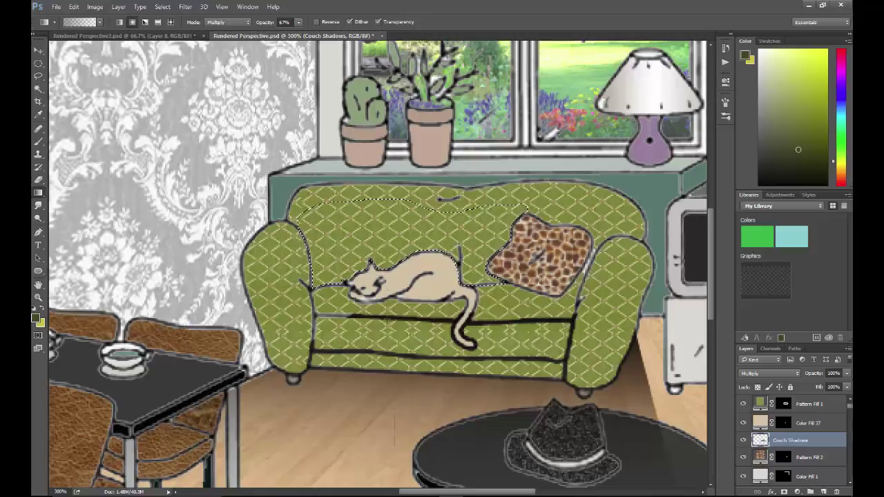
drag(394, 447, 395, 447)
- Add a new layer above Pattern Fill 1 and name it Couch Shadows - Top
click(805, 408)
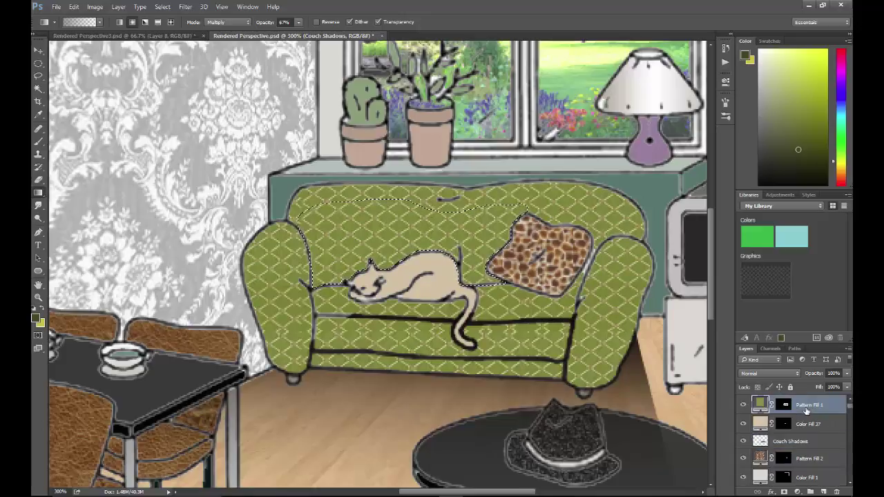
click(822, 491)
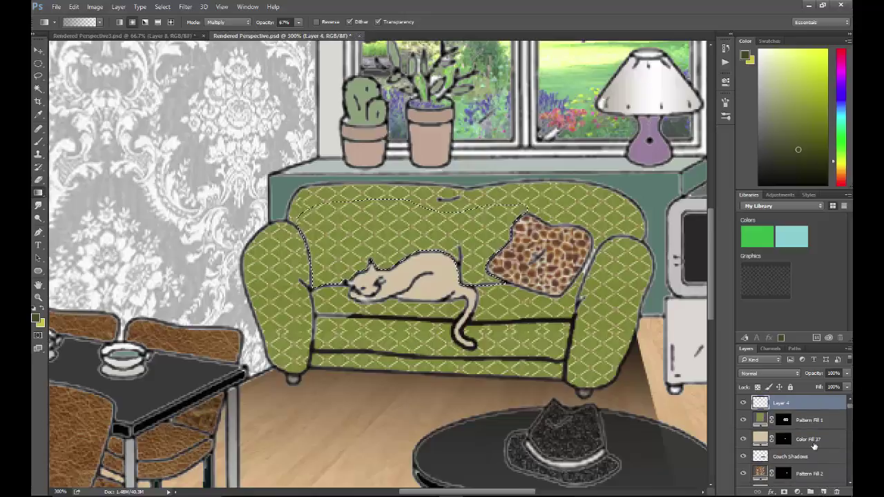
double_click(787, 403)
text(Couch)
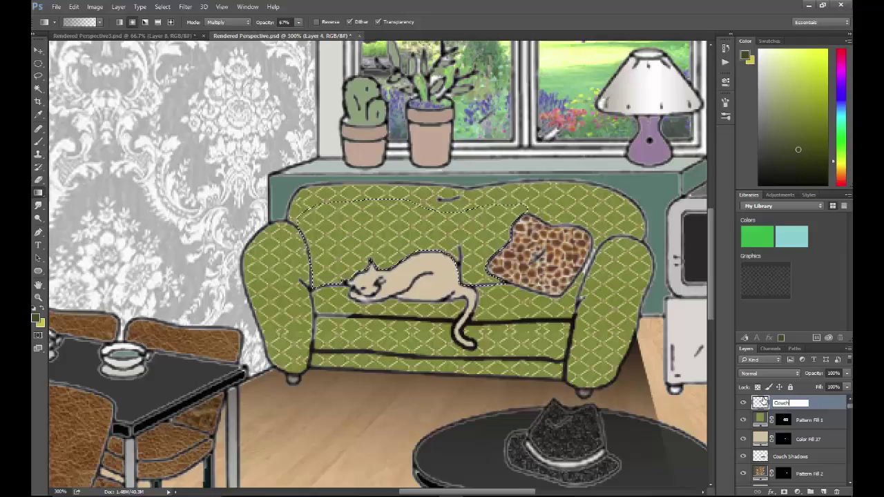
text( Shadows - Top)
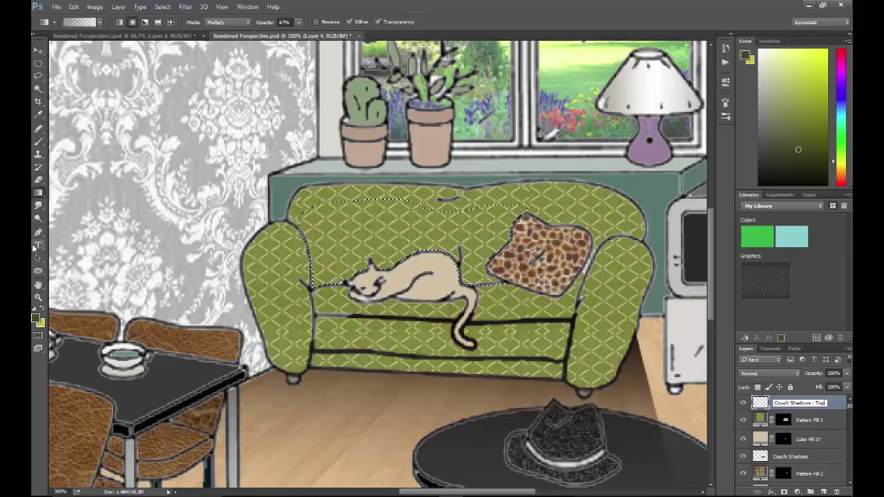
- Shade the lower part of the selected backrest with dark green radial gradients rising behind the cat and pillow, and deselect
click(133, 23)
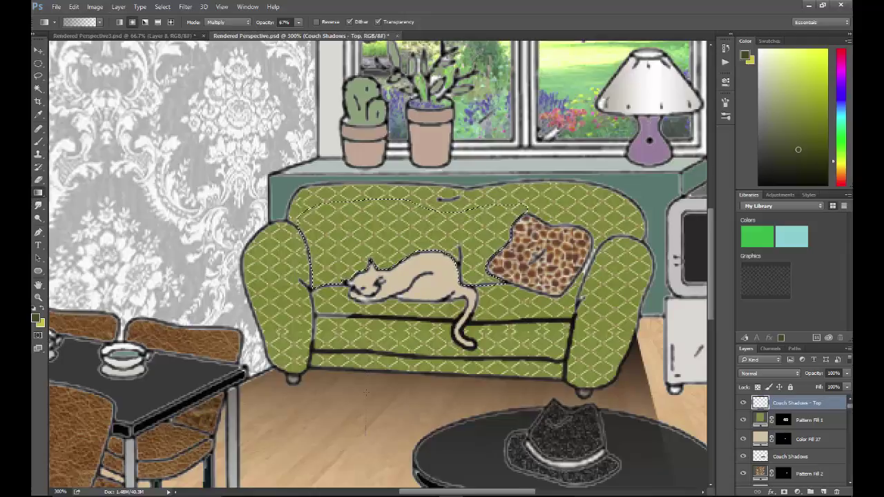
drag(367, 352, 367, 290)
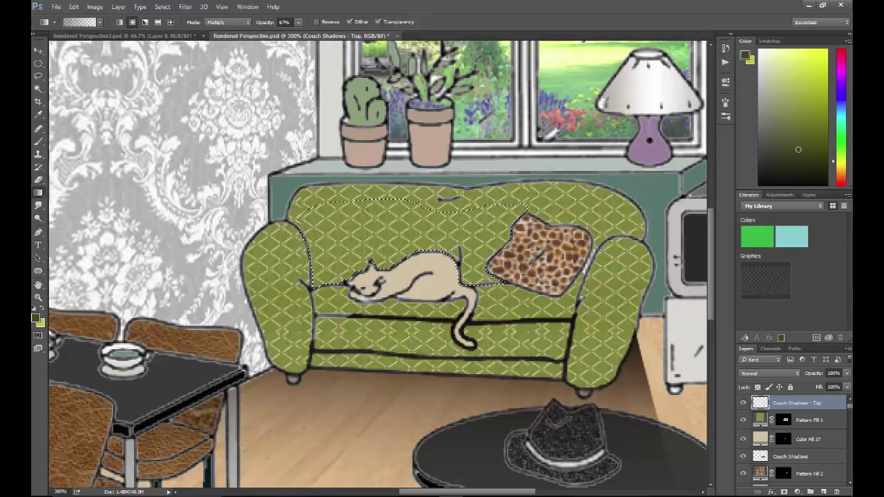
drag(467, 398, 466, 372)
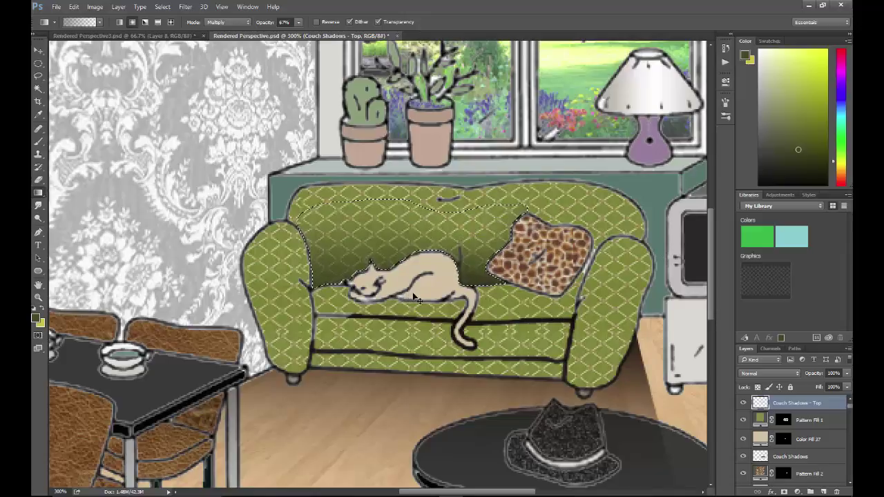
key(ctrl+d)
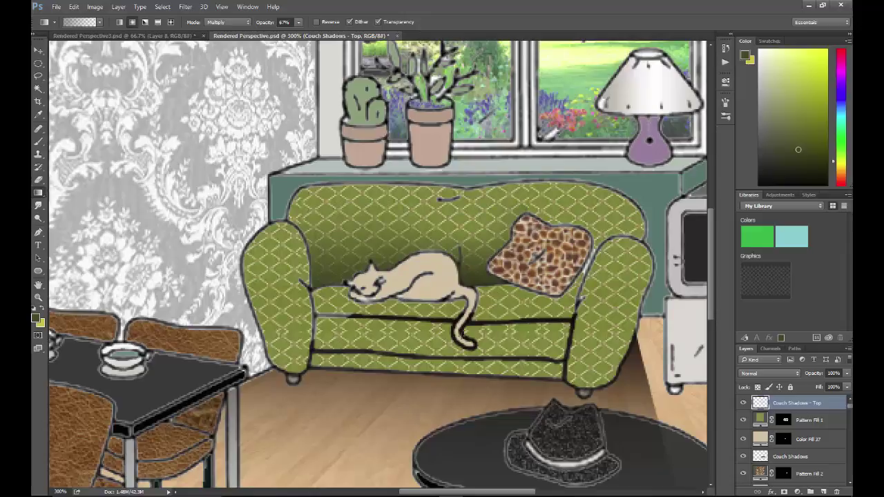
- Select the couch's two arms, seat and front with the Lasso tool, tracing beneath the cat and pillow
key(ctrl+minus)
key(ctrl+minus)
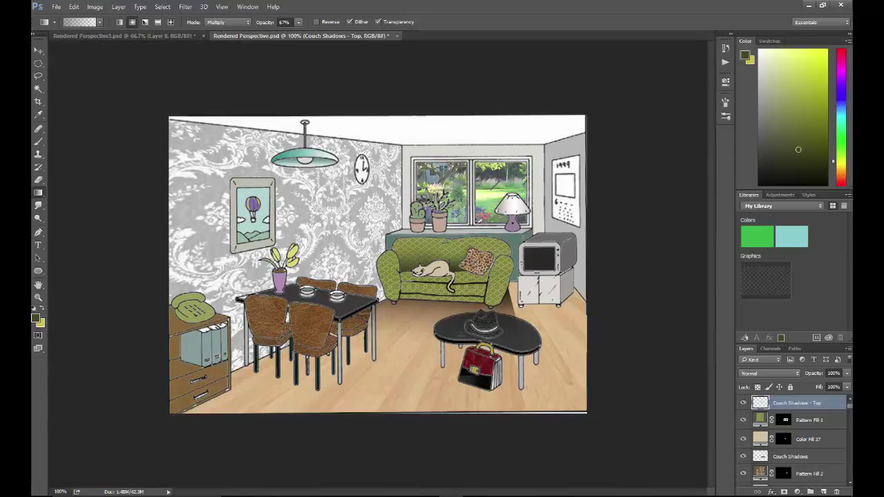
click(38, 297)
drag(442, 269, 483, 301)
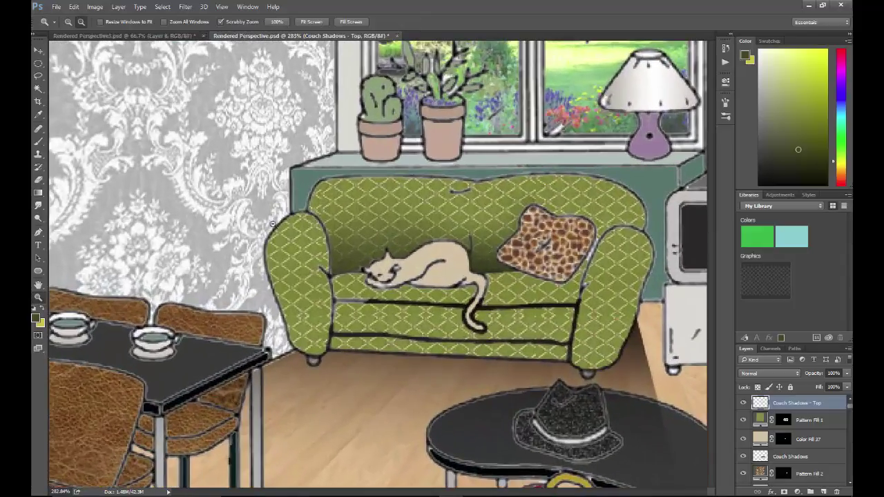
click(38, 78)
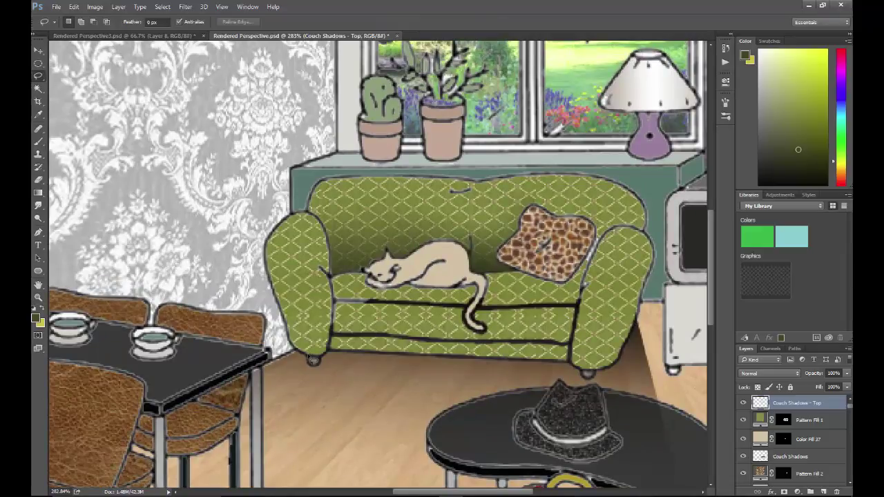
mouse_move(310, 356)
mouse_down()
mouse_move(294, 338)
mouse_move(270, 266)
mouse_move(274, 235)
mouse_move(293, 225)
mouse_move(317, 232)
mouse_move(327, 279)
mouse_move(344, 289)
mouse_move(478, 292)
mouse_move(471, 334)
mouse_move(489, 335)
mouse_move(478, 322)
mouse_move(493, 292)
mouse_move(535, 281)
mouse_move(572, 287)
mouse_move(611, 247)
mouse_up()
mouse_move(626, 352)
mouse_down()
mouse_move(598, 377)
mouse_move(561, 363)
mouse_move(315, 356)
mouse_up()
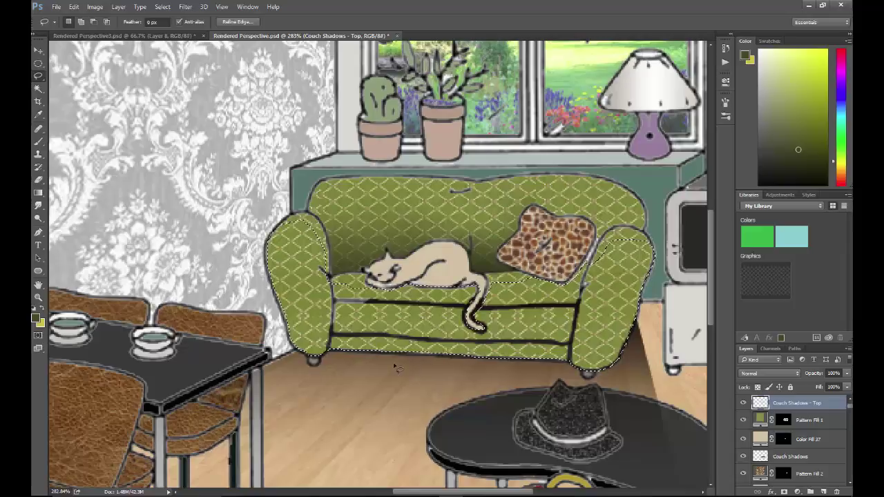
scroll(395, 368, down, 5)
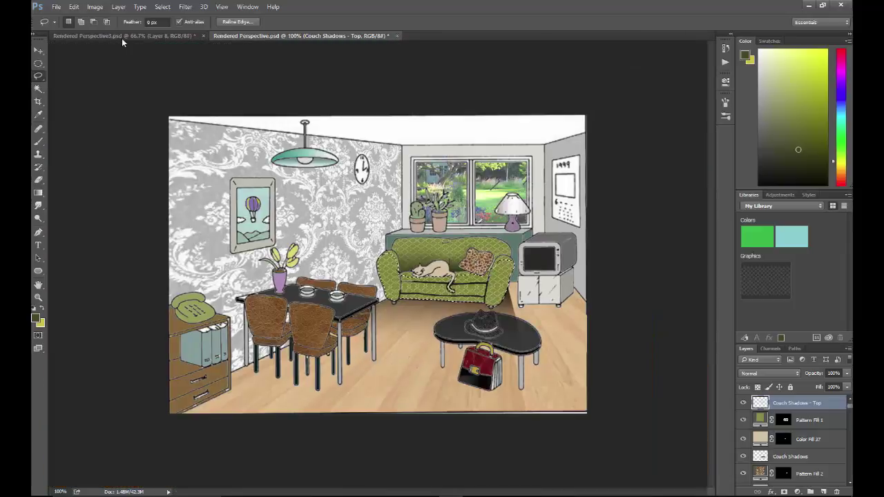
- Shade the selected couch arms, seat and front with the dark green radial gradient, undo the excess shading, and deselect
click(38, 194)
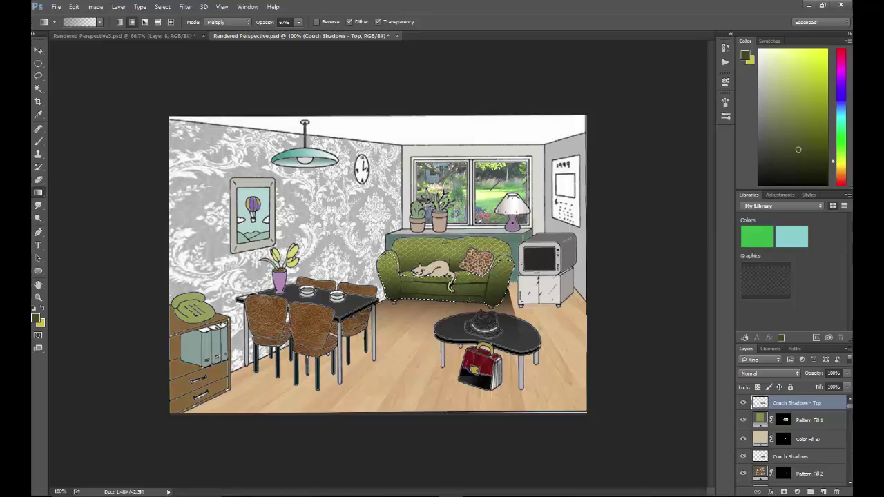
key(ctrl+alt+z)
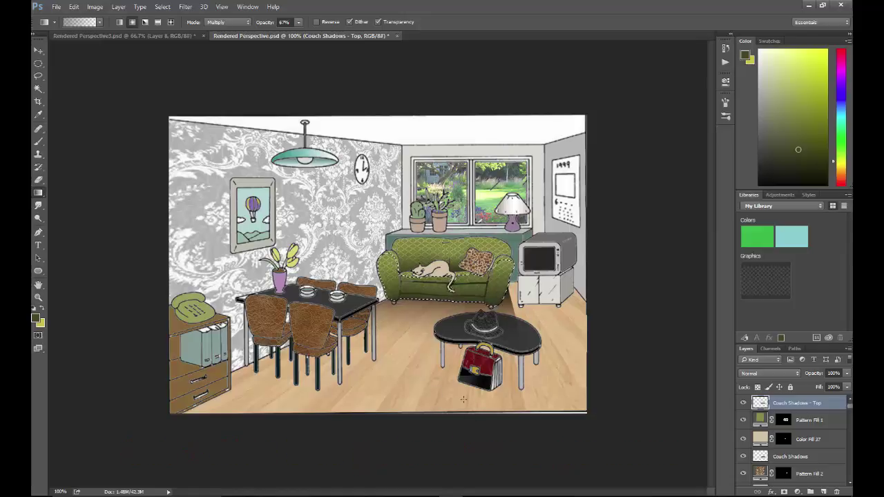
key(ctrl+d)
- Add a new layer above Couch Shadows - Top and name it Wall shadows
click(823, 492)
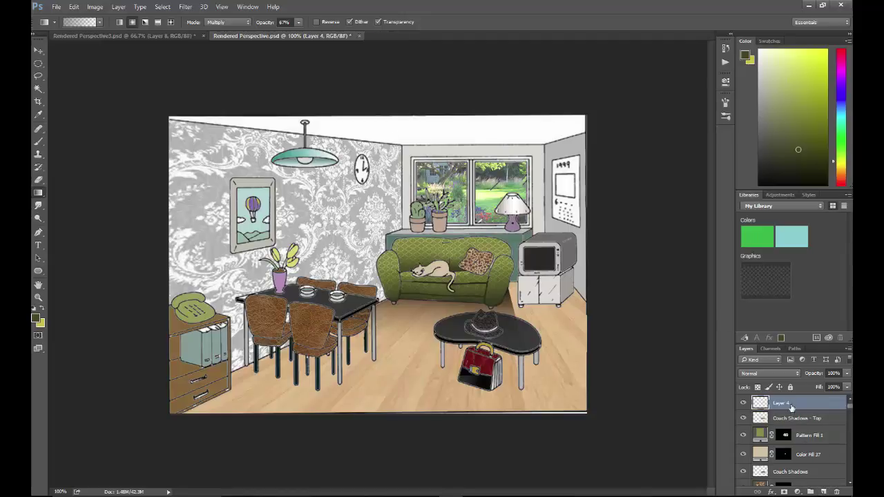
double_click(789, 403)
text(Wall shadows)
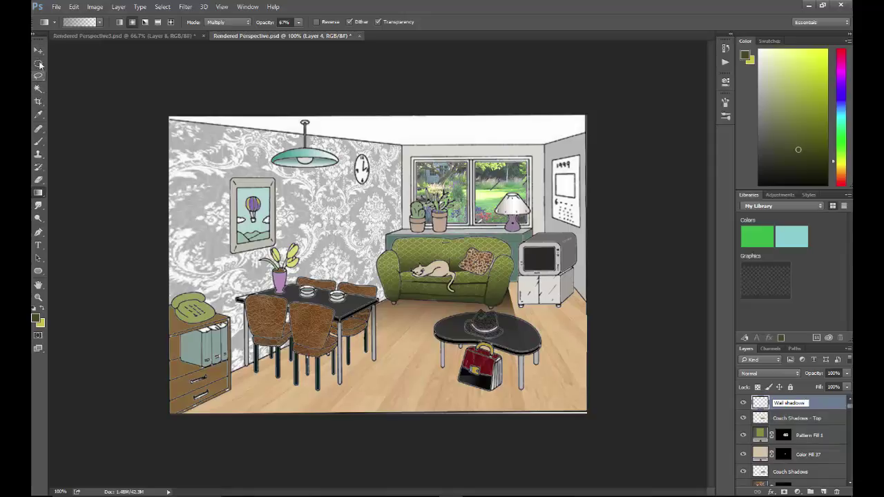
key(Return)
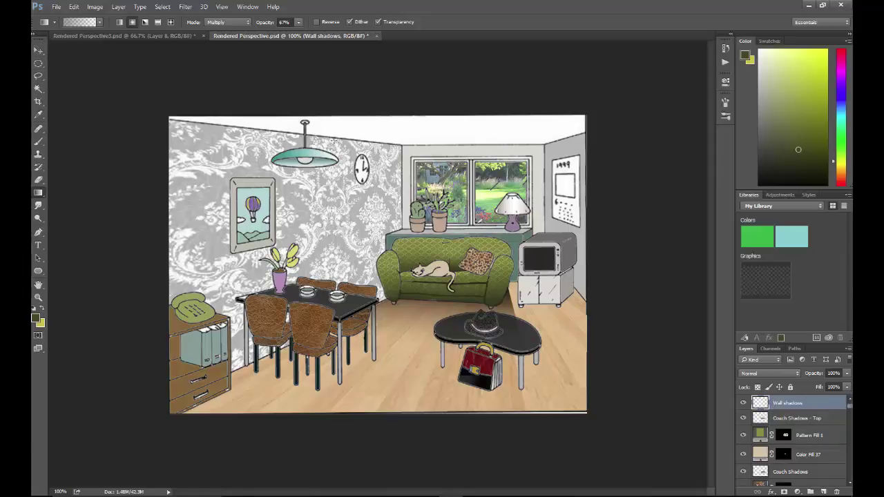
- Select the ceiling area around the room's back corner with the Polygonal Lasso tool, following the tops of both walls
click(39, 78)
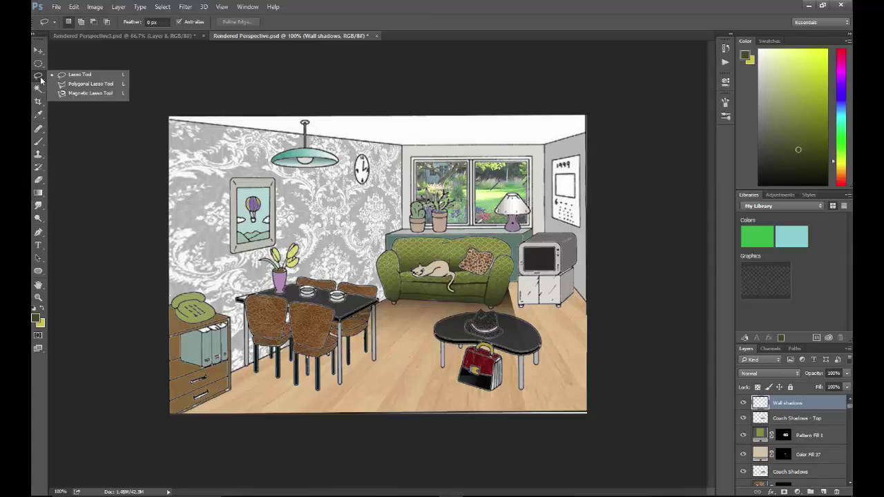
click(87, 84)
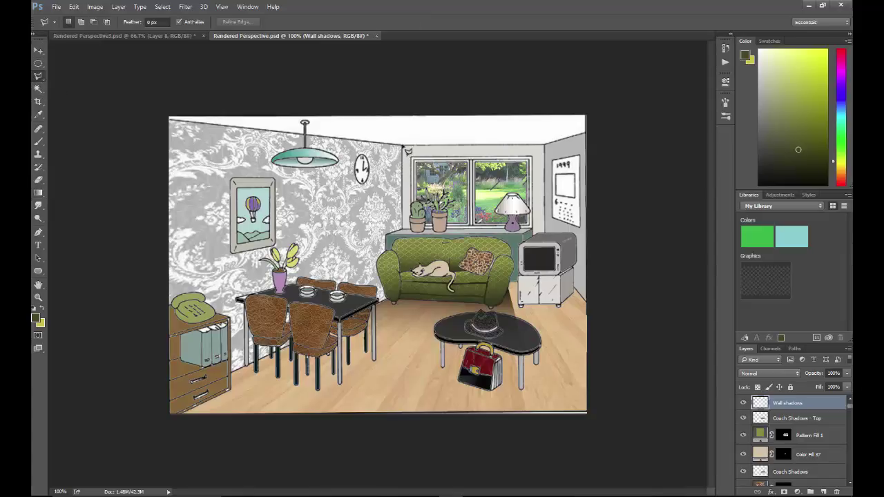
click(484, 145)
click(453, 117)
click(324, 117)
click(335, 136)
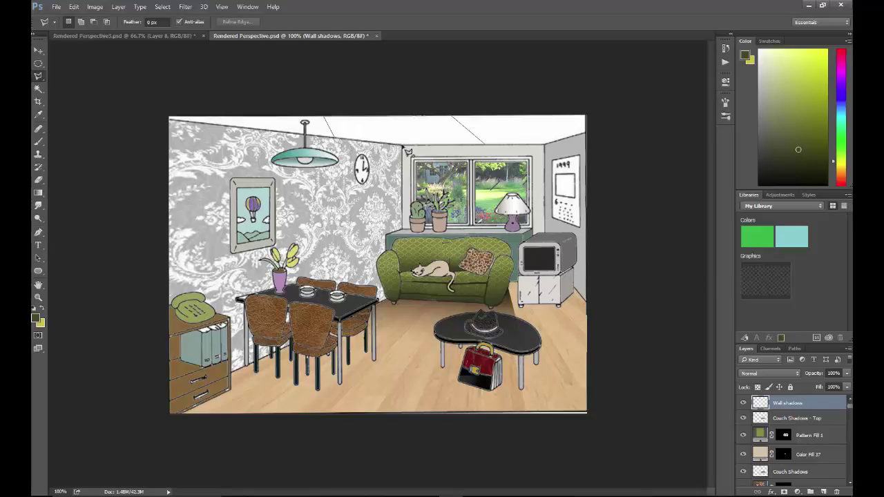
double_click(401, 144)
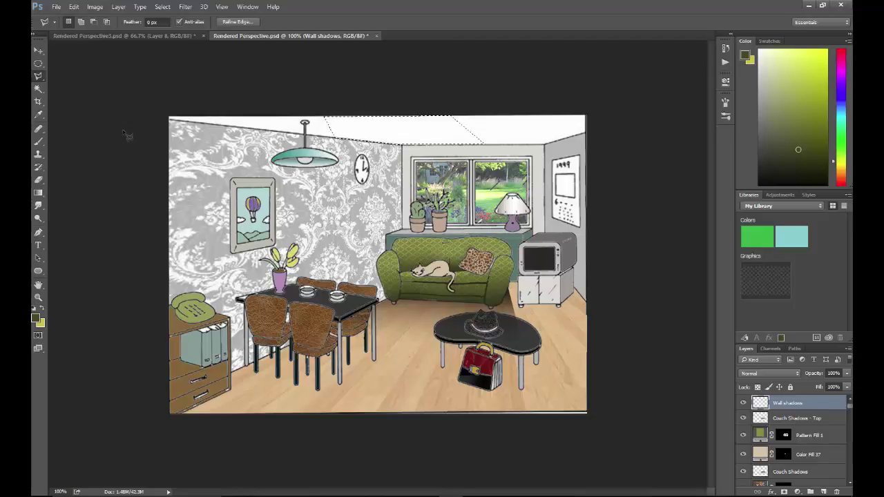
- Set up the Gradient tool with the radial style and a dark gray foreground color for the ceiling shadow
click(38, 193)
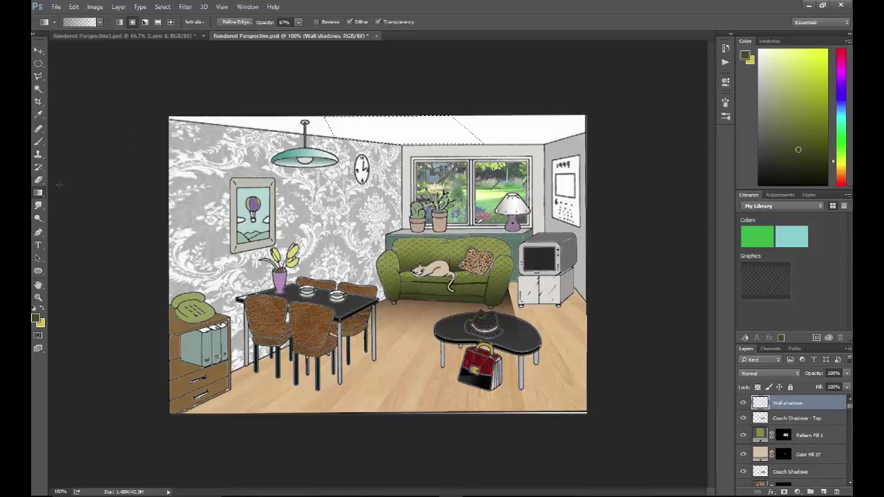
click(132, 23)
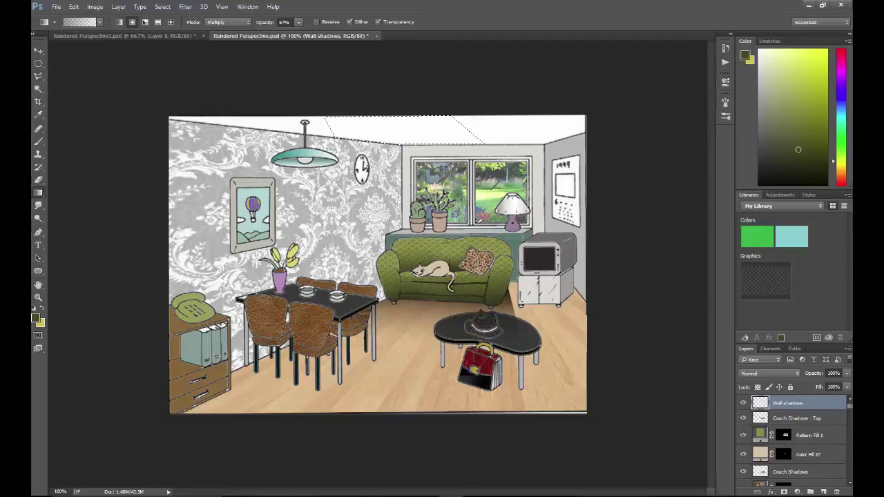
click(36, 318)
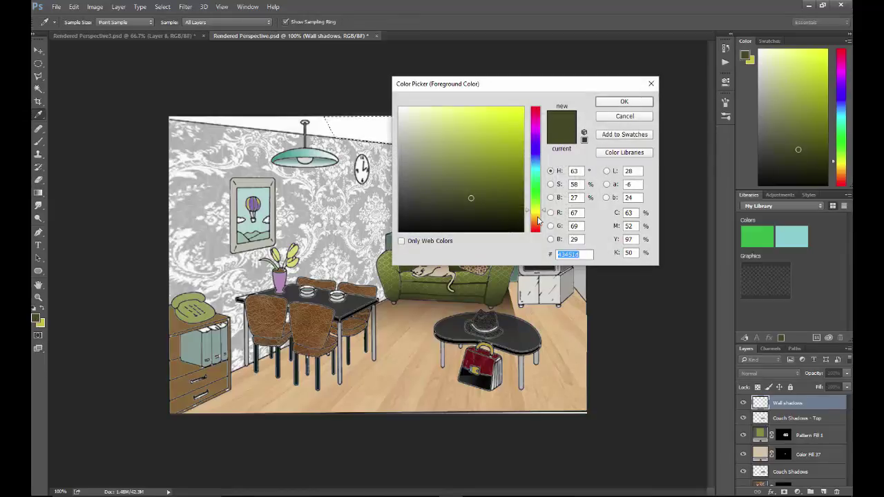
click(540, 217)
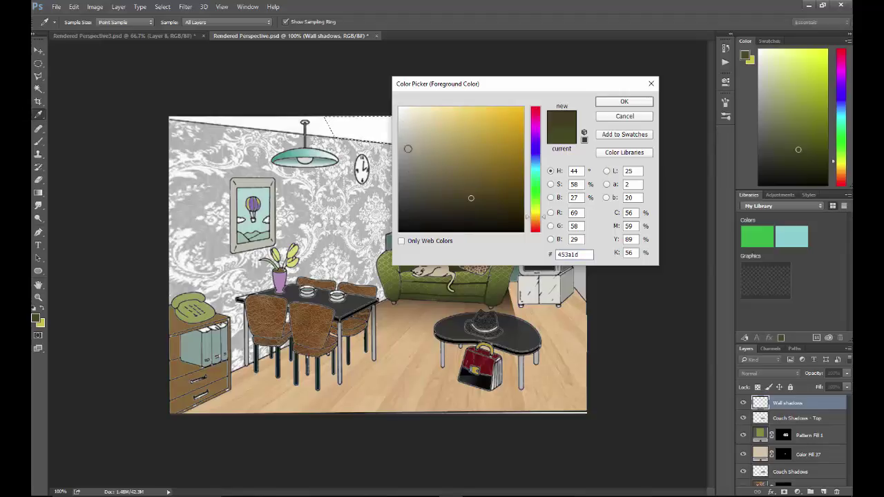
click(412, 199)
click(612, 103)
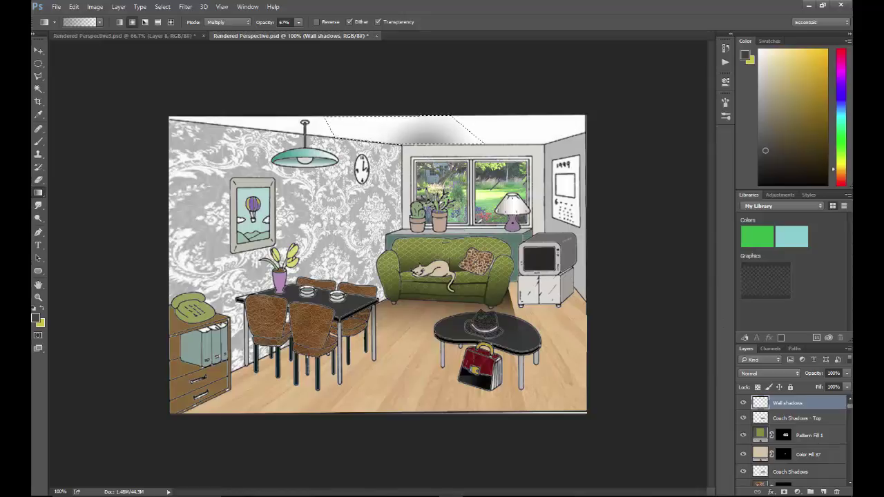
- Undo the off-center ceiling gradient, draw a fainter radial shadow at the back corner of the ceiling, and deselect
key(ctrl+z)
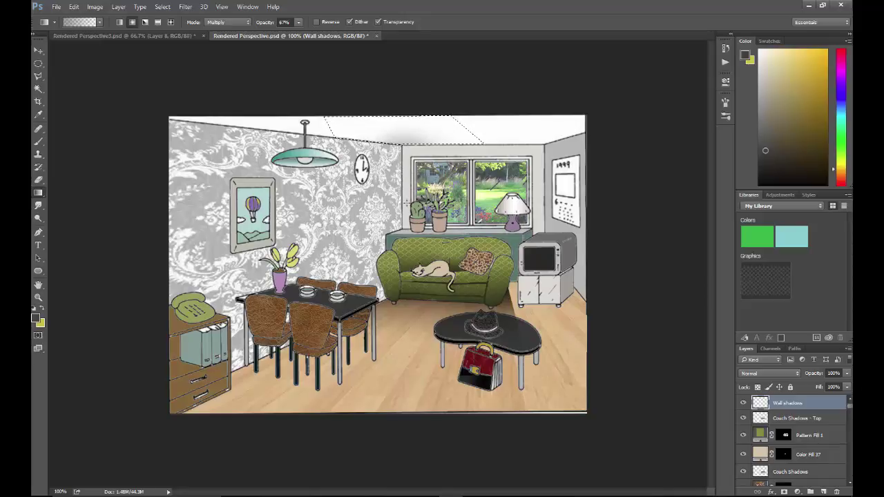
drag(404, 125, 404, 126)
key(ctrl+d)
- Add a new layer above Wall shadows and name it Papered Wall Shadow
click(823, 491)
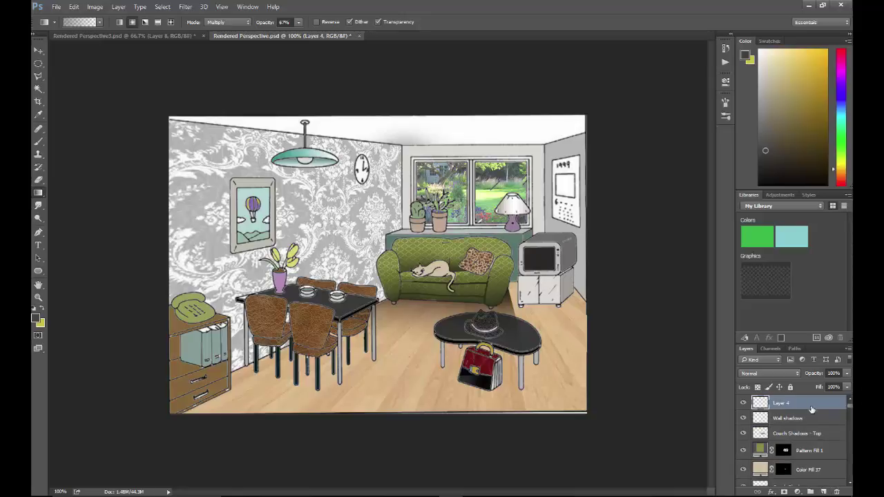
double_click(787, 403)
text(Papered Wall Shadow)
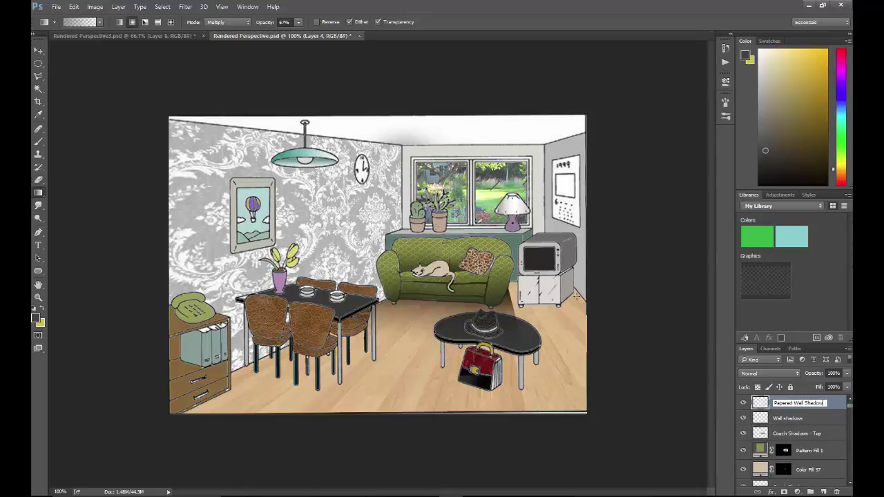
key(Return)
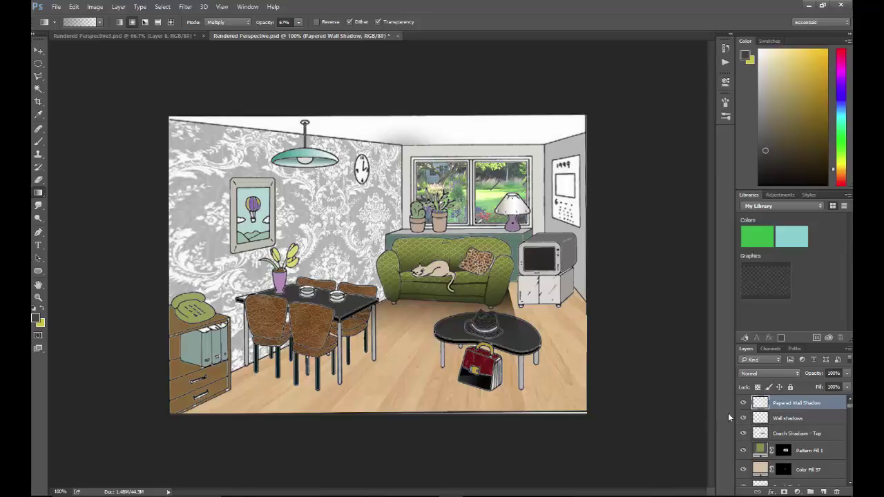
- Draw a linear gradient shadow inside a Polygonal Lasso selection on the papered wall beside the couch, and move its layer directly below Pattern Fill 1
click(39, 78)
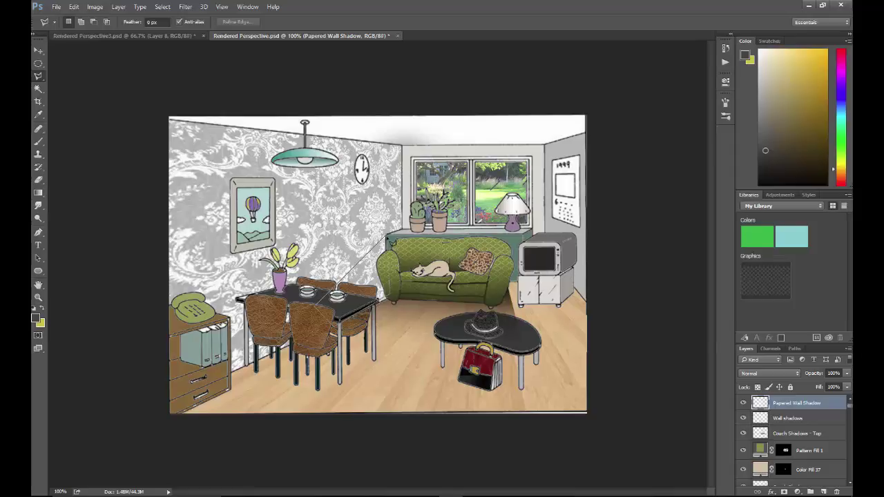
click(388, 239)
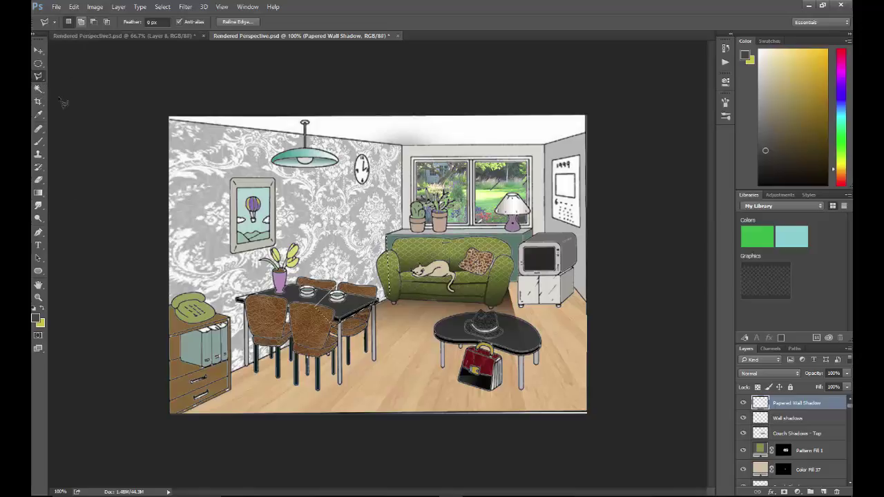
click(38, 195)
click(119, 22)
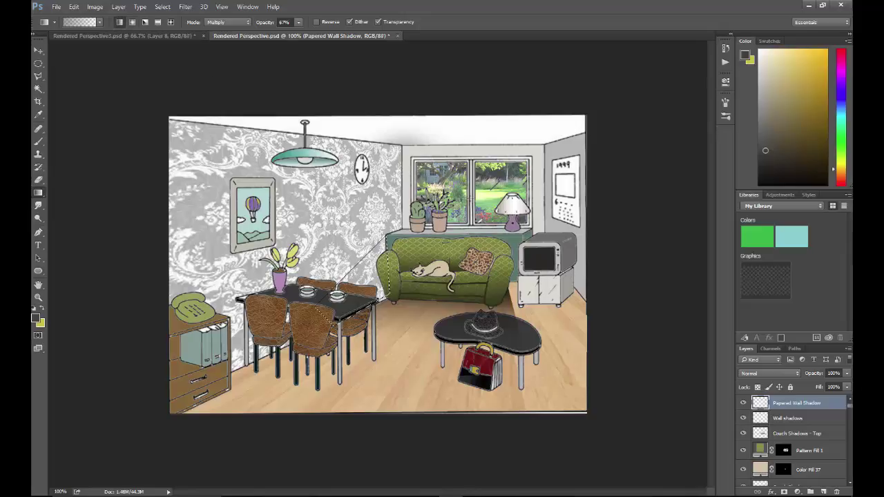
drag(386, 237, 338, 285)
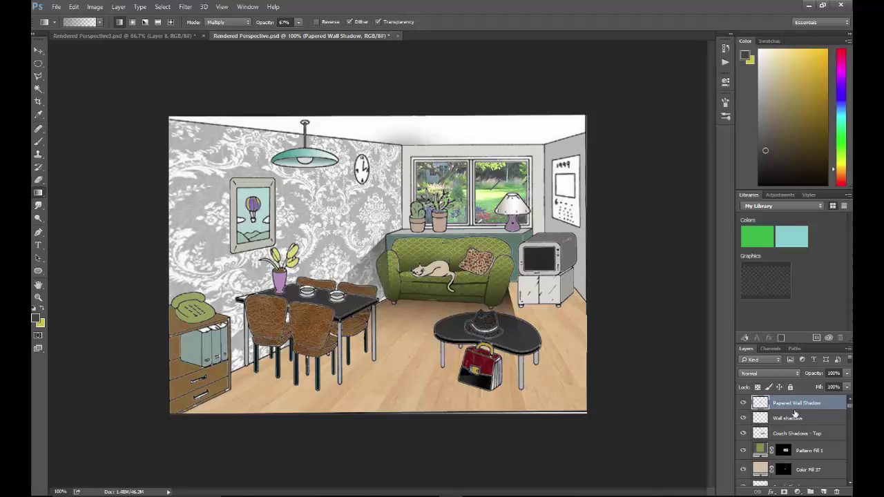
drag(791, 408, 791, 461)
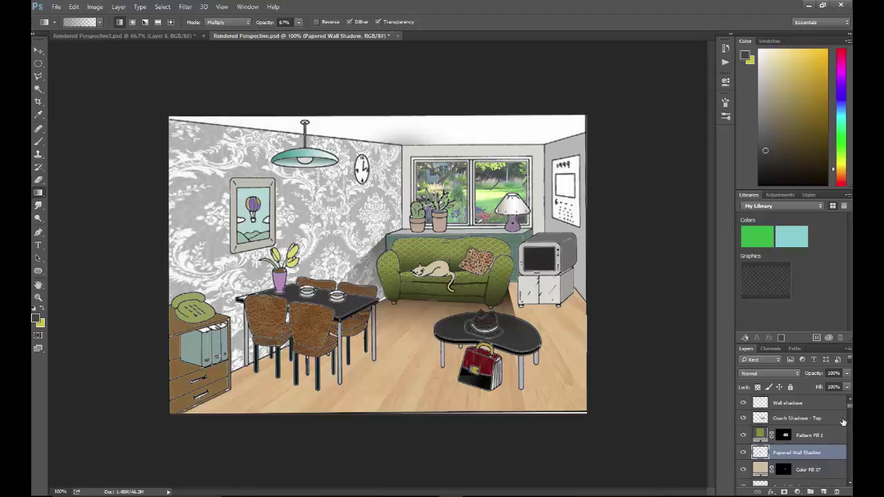
- Add a new layer above Papered Wall Shadow and name it Pendant Light
click(823, 491)
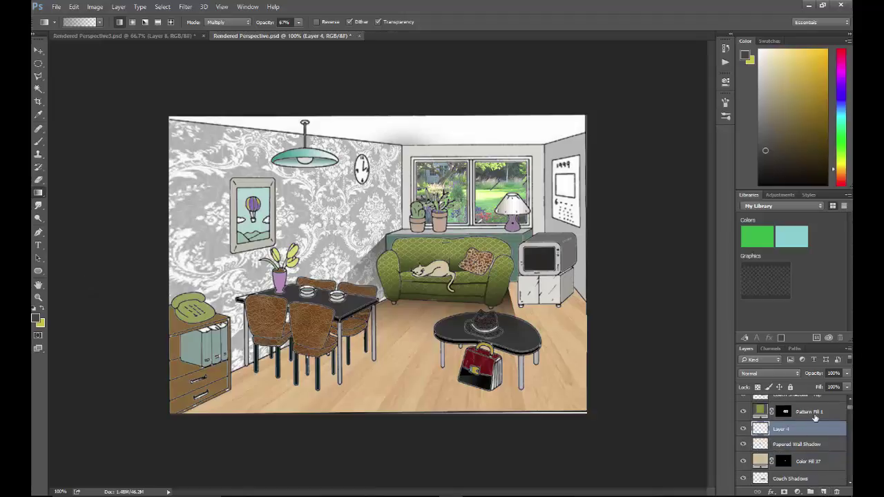
double_click(794, 430)
text(Pendant Light)
key(Return)
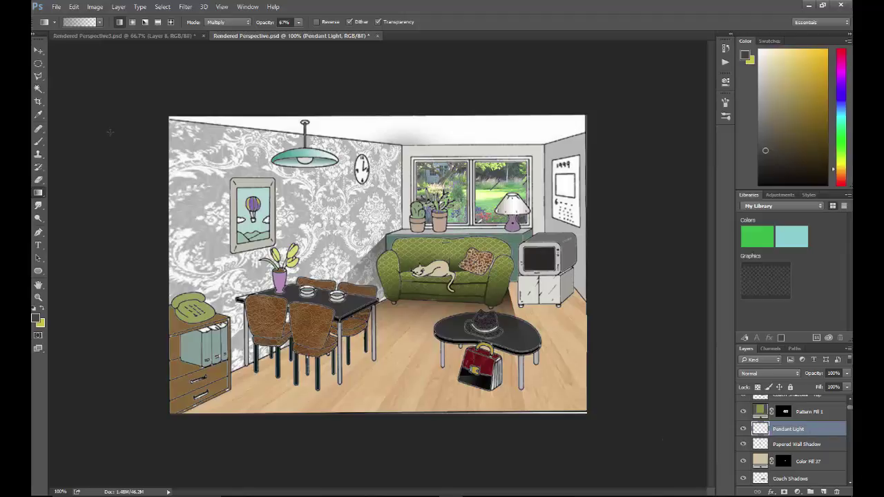
- Select a cone-shaped light area from the pendant lamp's bulb down to the dining table edges with the Polygonal Lasso tool
click(39, 76)
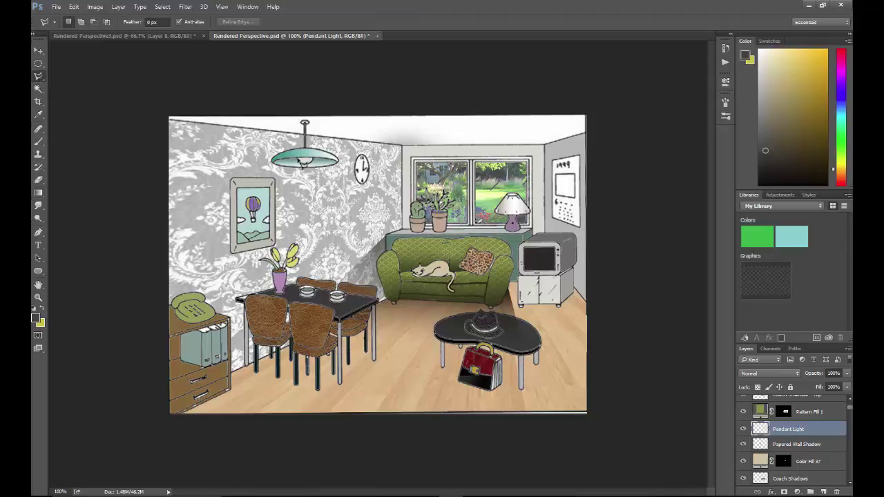
click(301, 166)
click(244, 295)
click(378, 301)
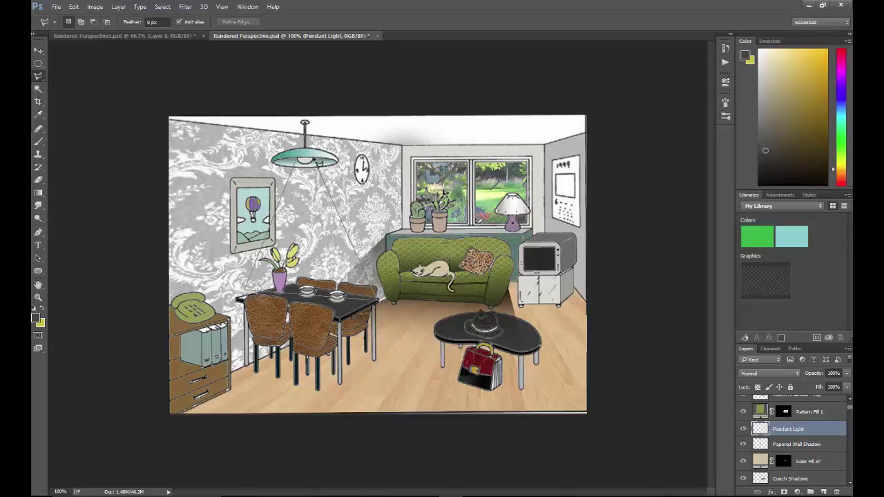
click(299, 161)
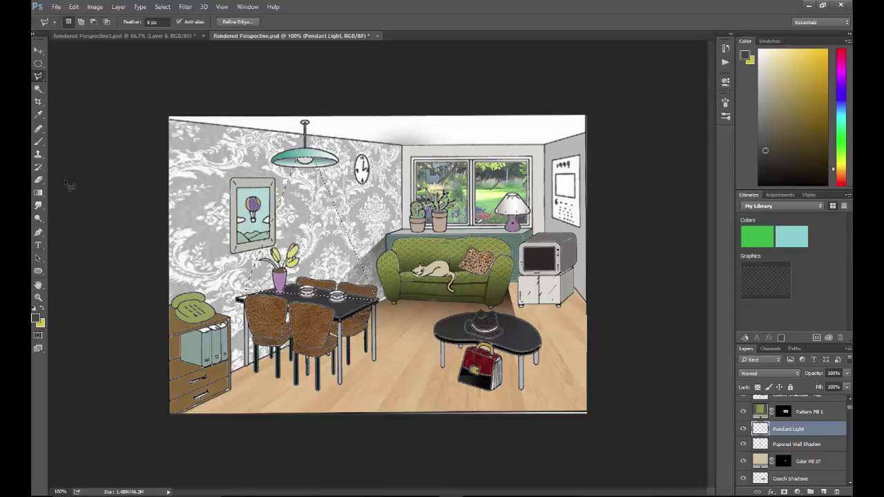
- Draw a radial gradient in pale yellow e7dca5 from the pendant lamp down through the cone selection, and deselect
click(38, 192)
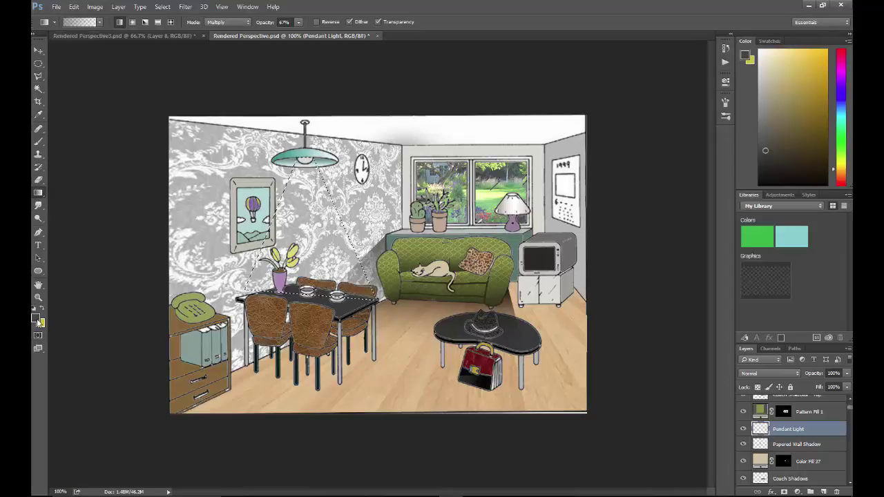
click(37, 320)
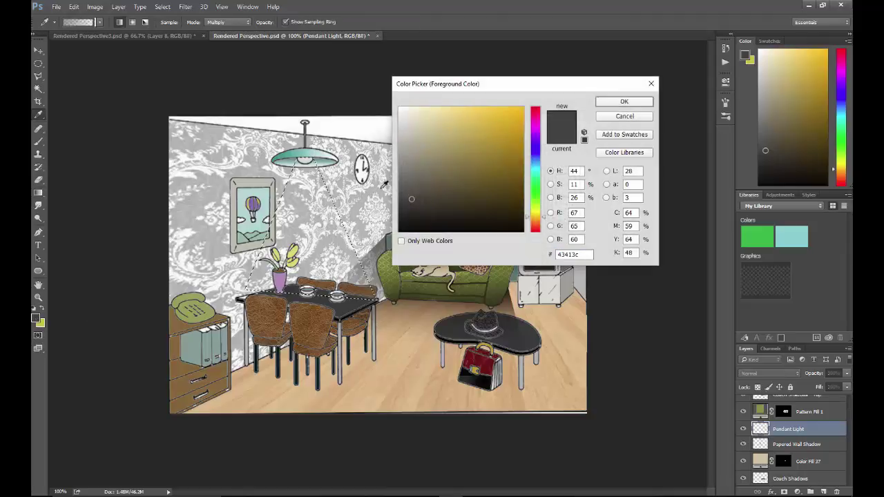
click(309, 157)
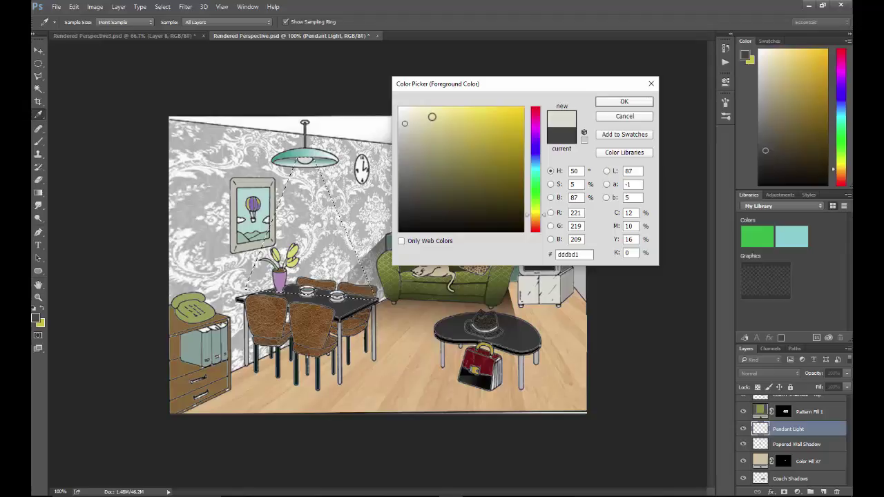
click(434, 119)
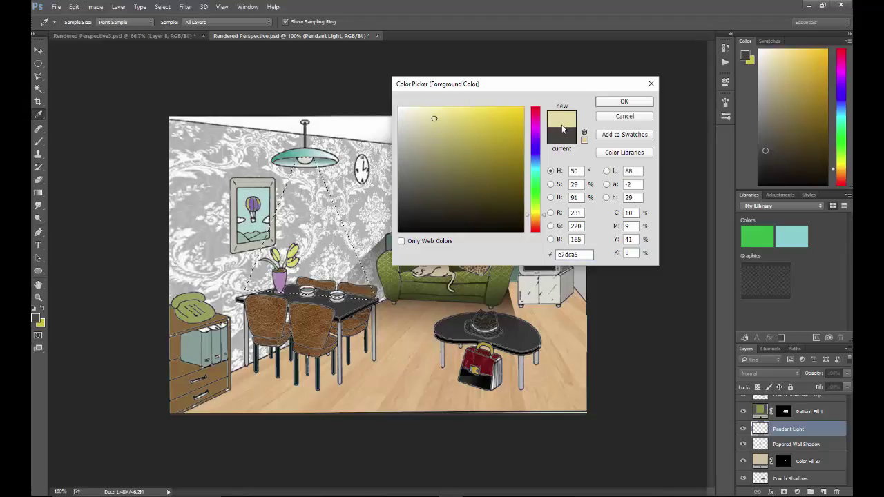
click(617, 105)
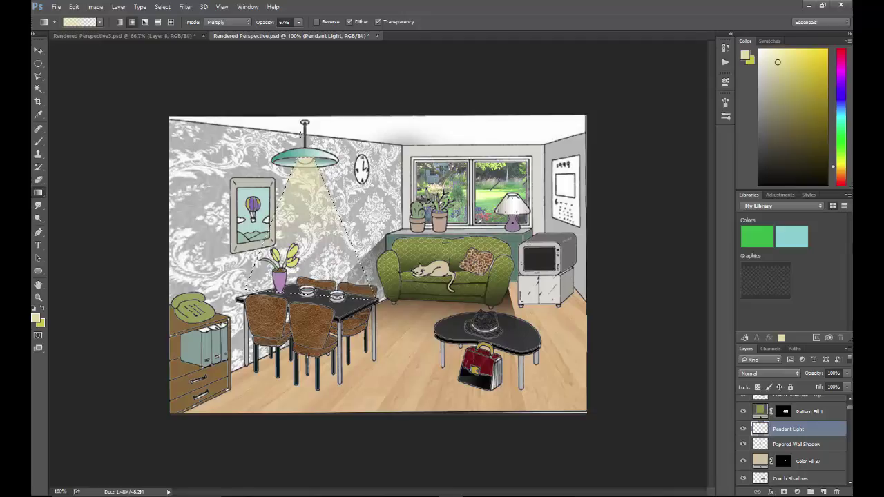
key(ctrl+d)
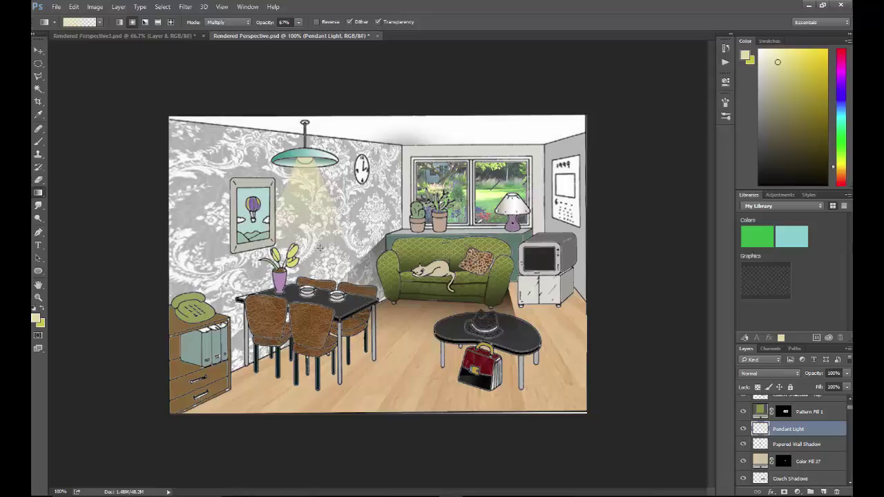
- Try the Soft Light, Hard Light, Vivid Light, Linear Light and Pin Light blend modes on the Pendant Light layer
click(798, 374)
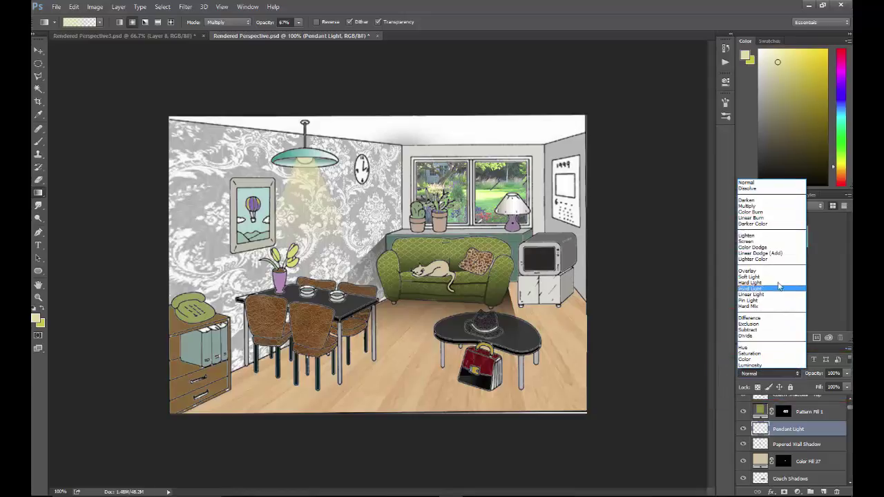
click(777, 276)
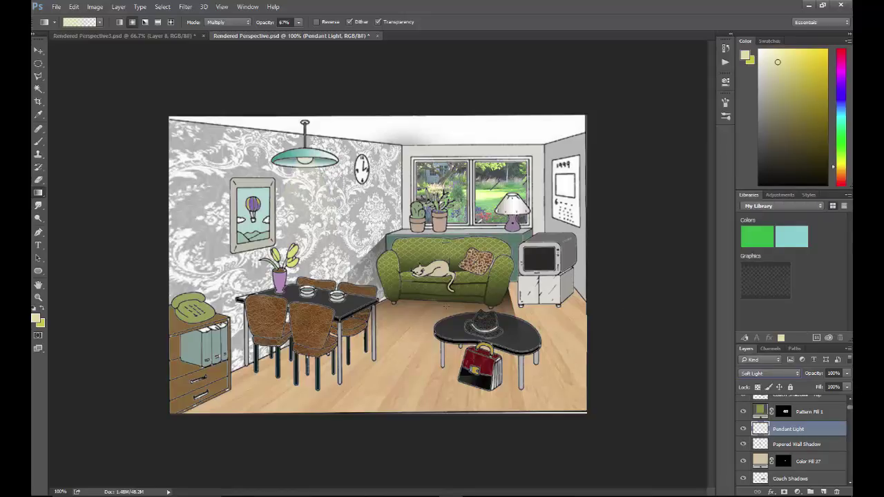
click(794, 373)
click(767, 283)
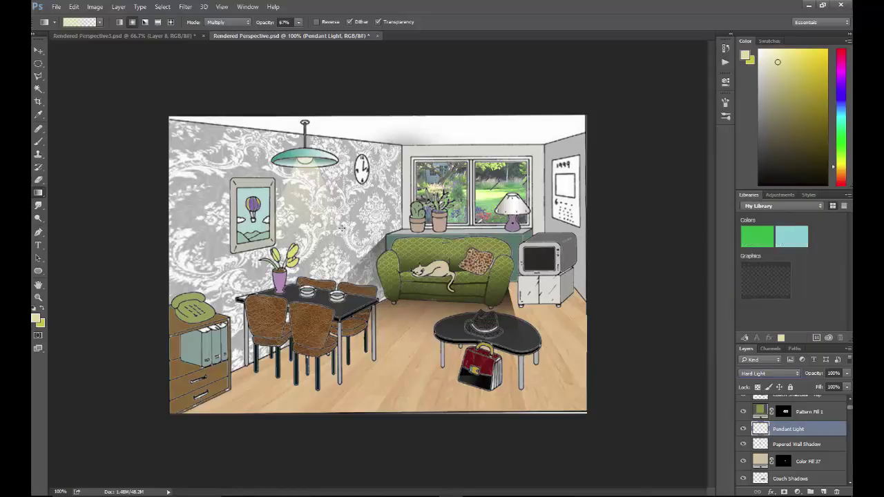
click(763, 372)
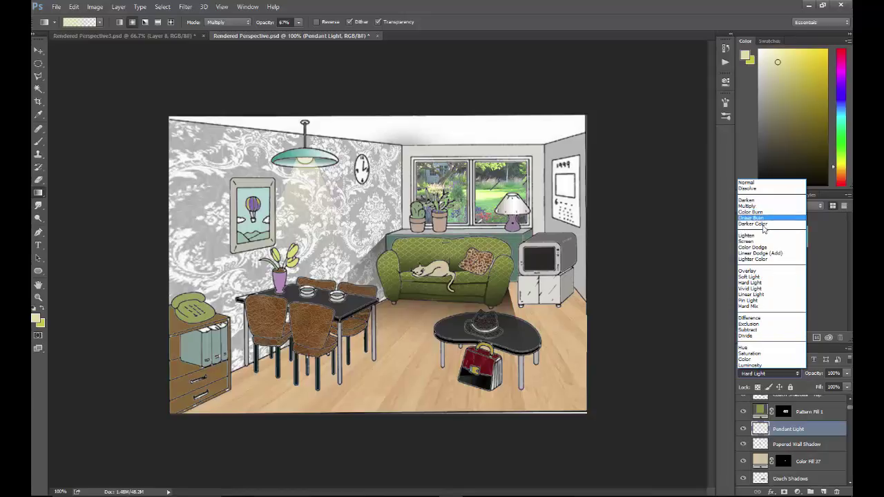
click(769, 289)
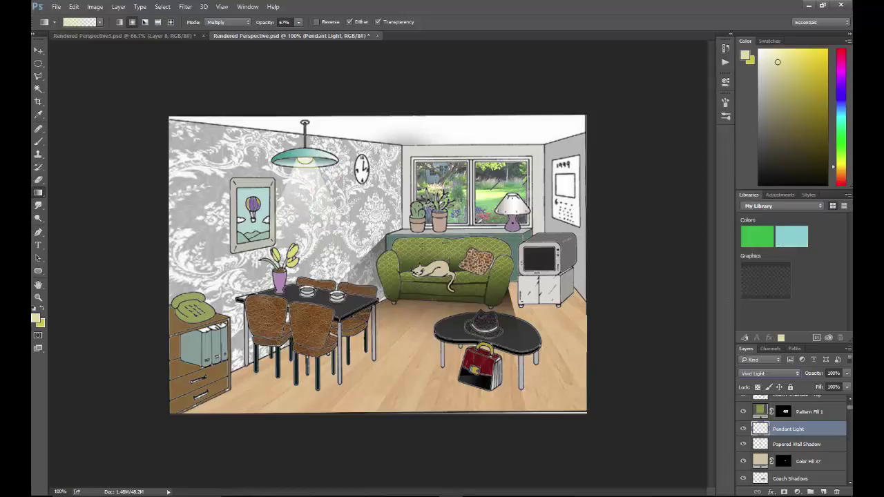
click(769, 374)
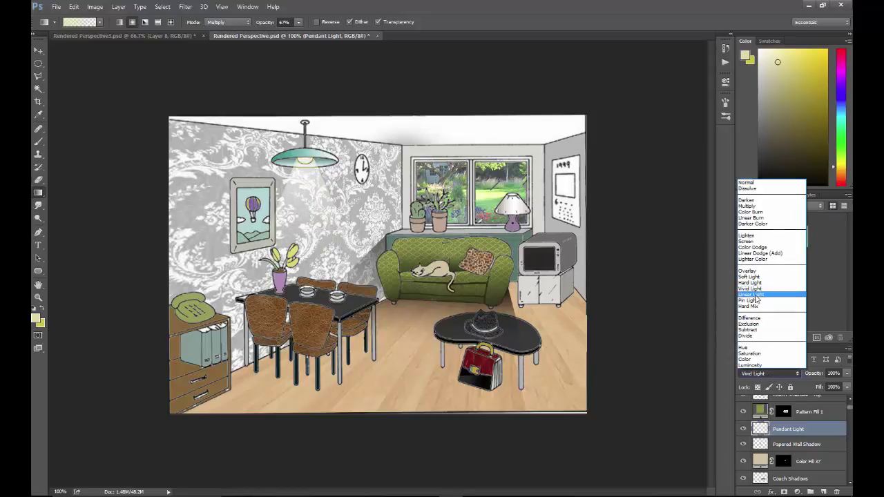
click(755, 295)
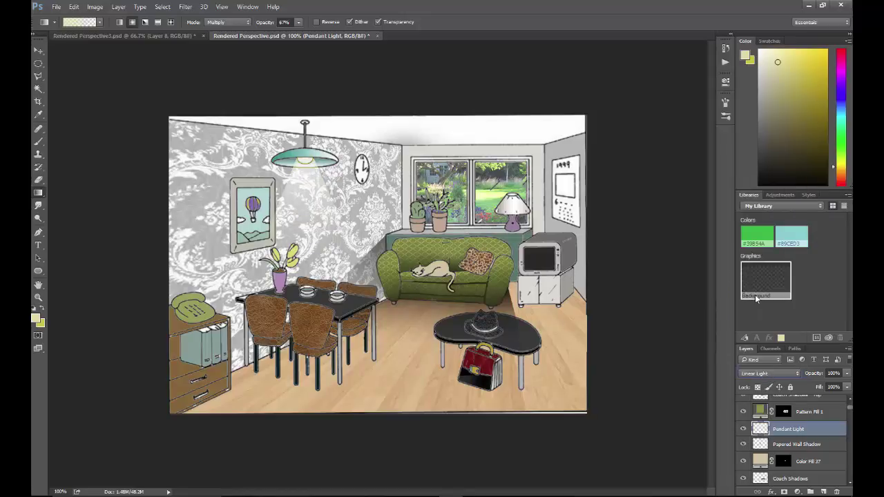
click(784, 373)
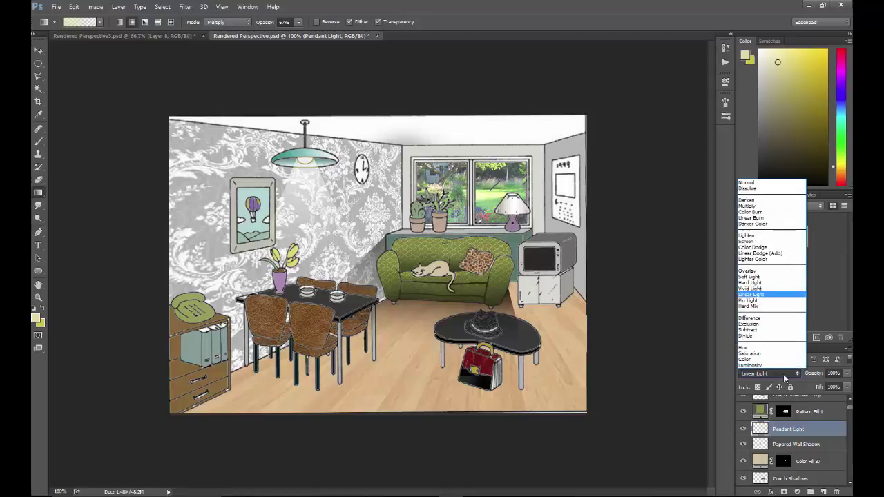
click(748, 300)
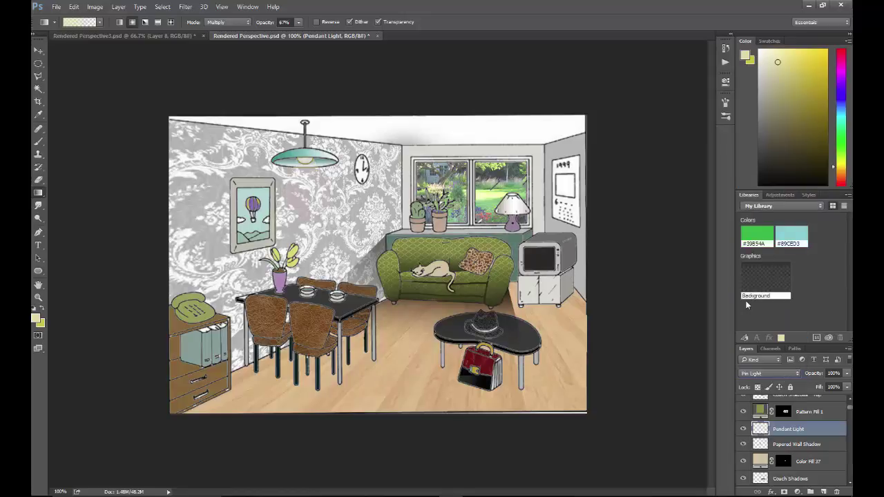
- Set the Pendant Light layer's blend mode to Hard Light and switch to the Rendered Perspective3.psd document
click(768, 372)
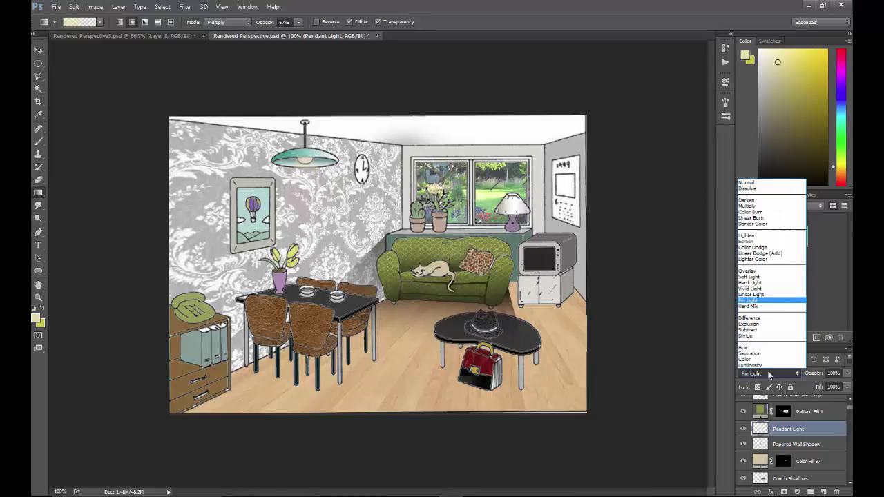
click(759, 284)
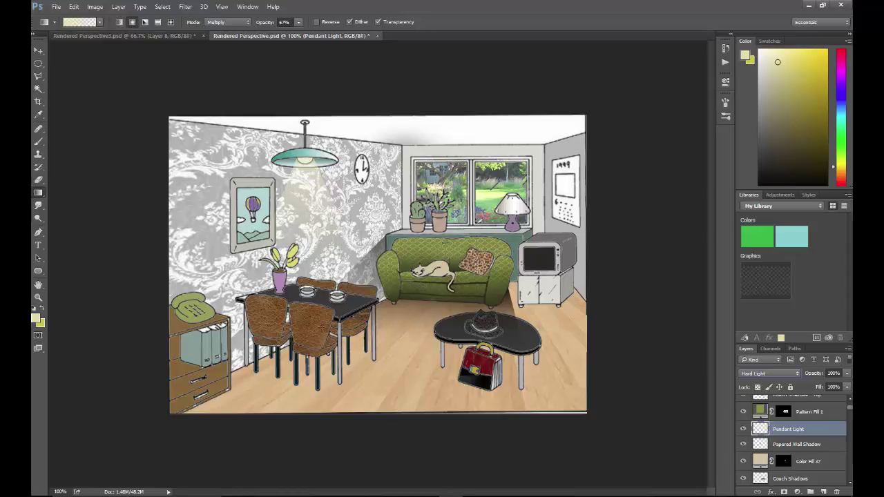
click(166, 36)
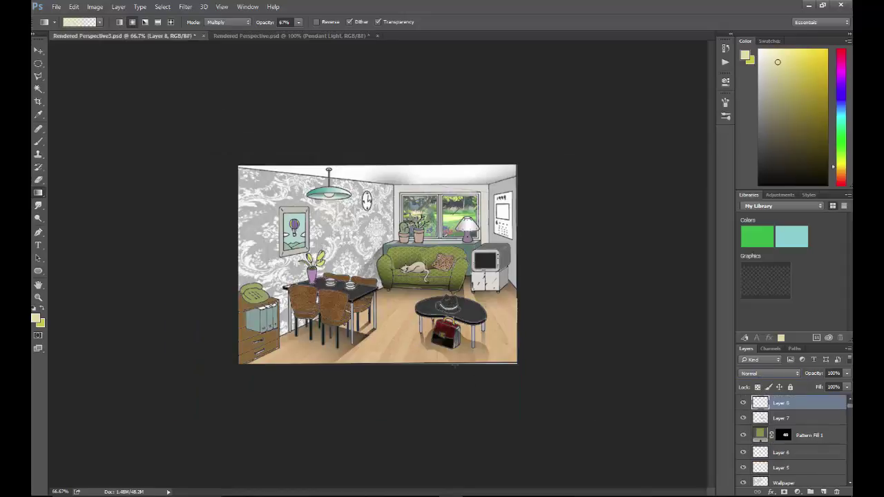